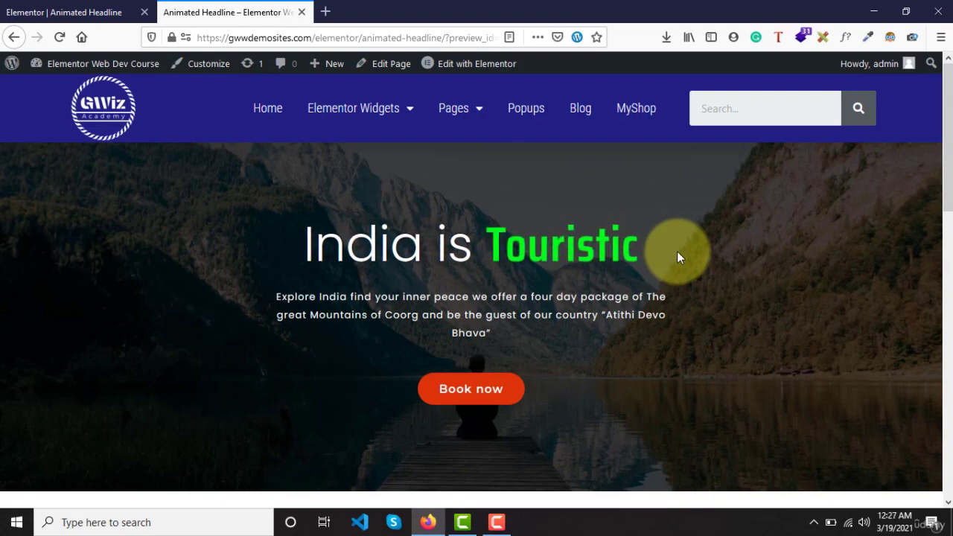
Examine the rotating and highlighted animated headline examples throughout the page preview
scroll(678, 253, "down", 5)
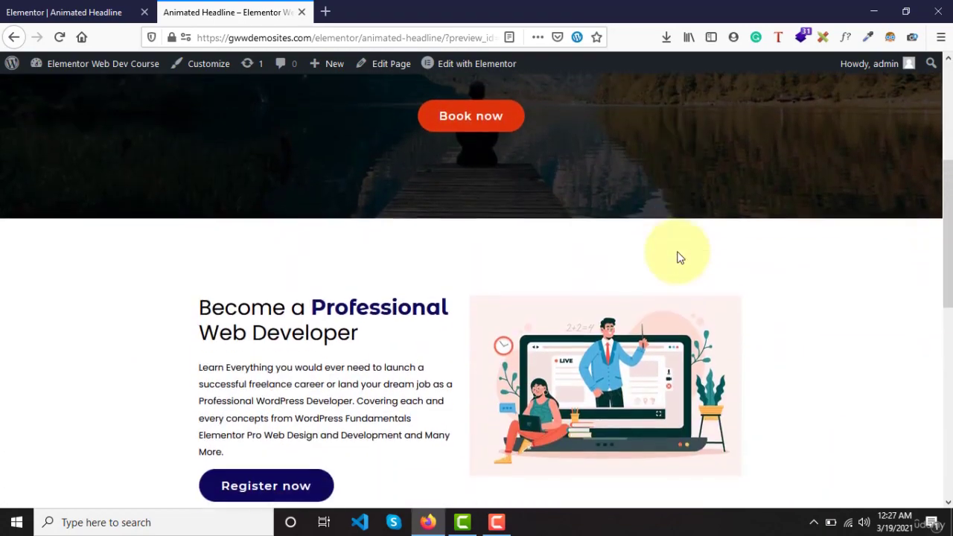
scroll(677, 257, "down", 1)
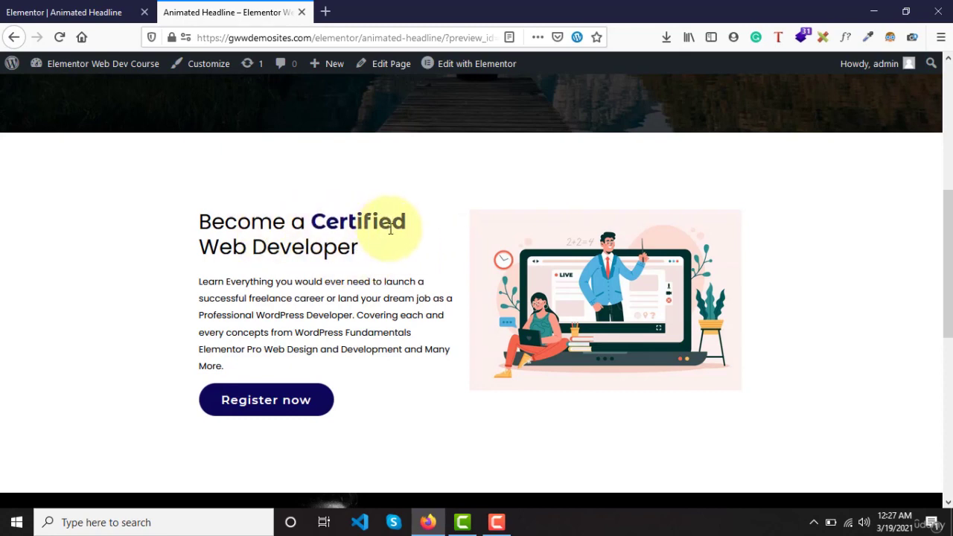
scroll(361, 249, "up", 5)
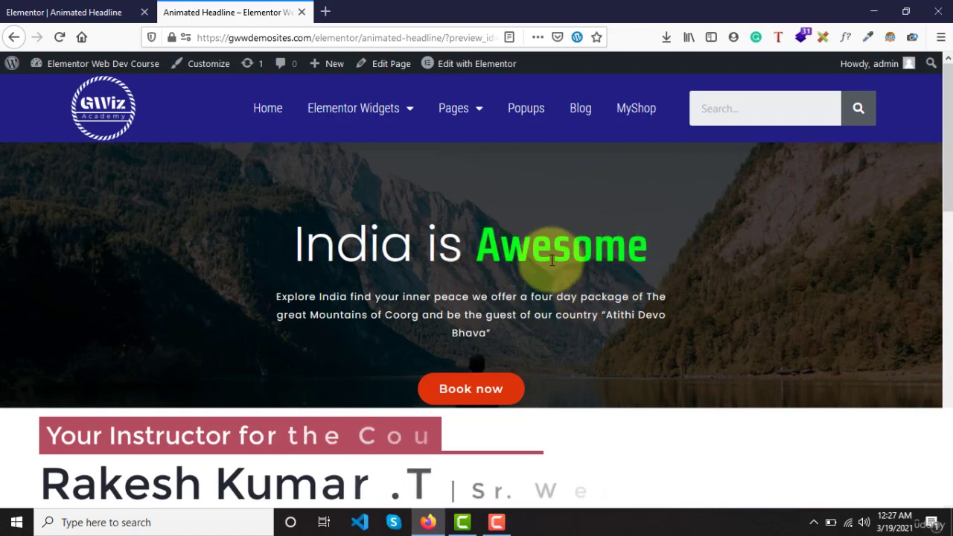
scroll(557, 255, "down", 10)
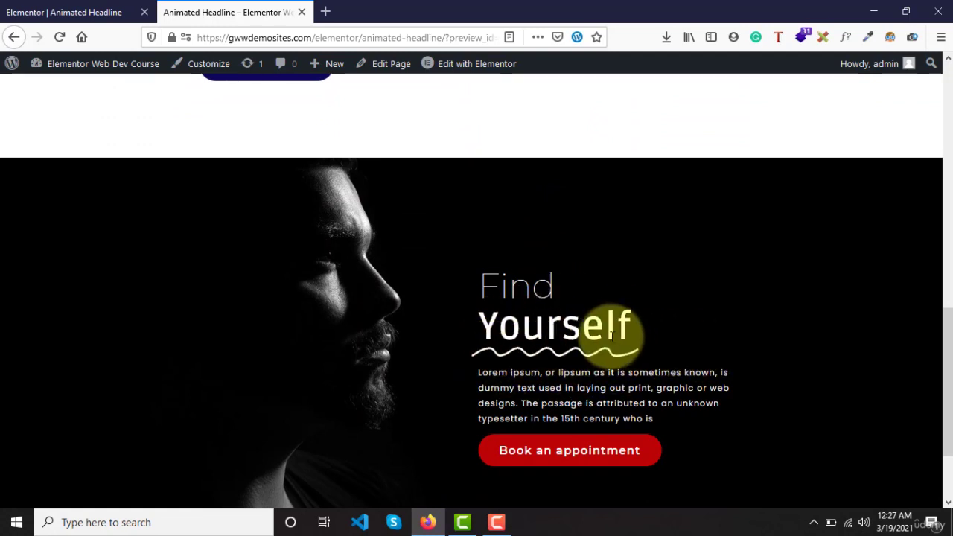
scroll(642, 321, "up", 10)
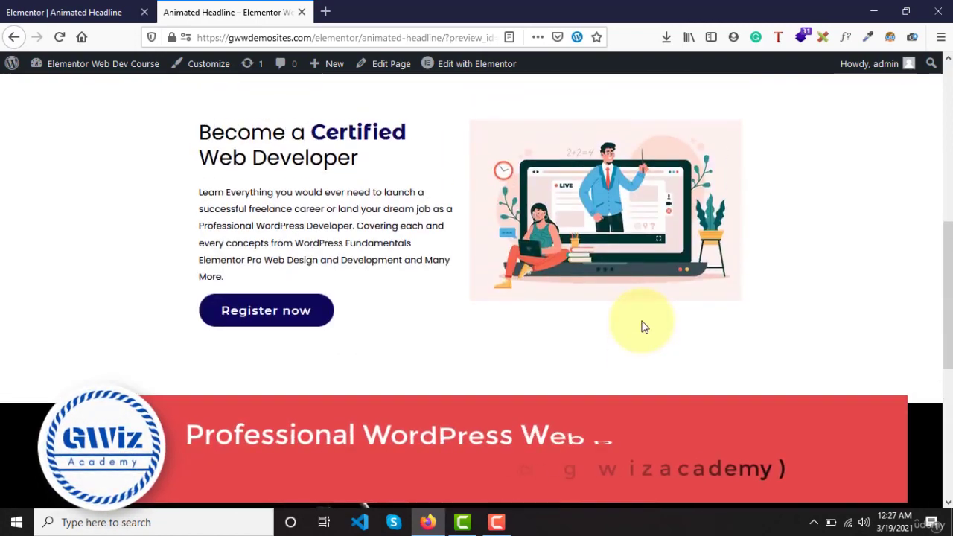
scroll(643, 326, "up", 2)
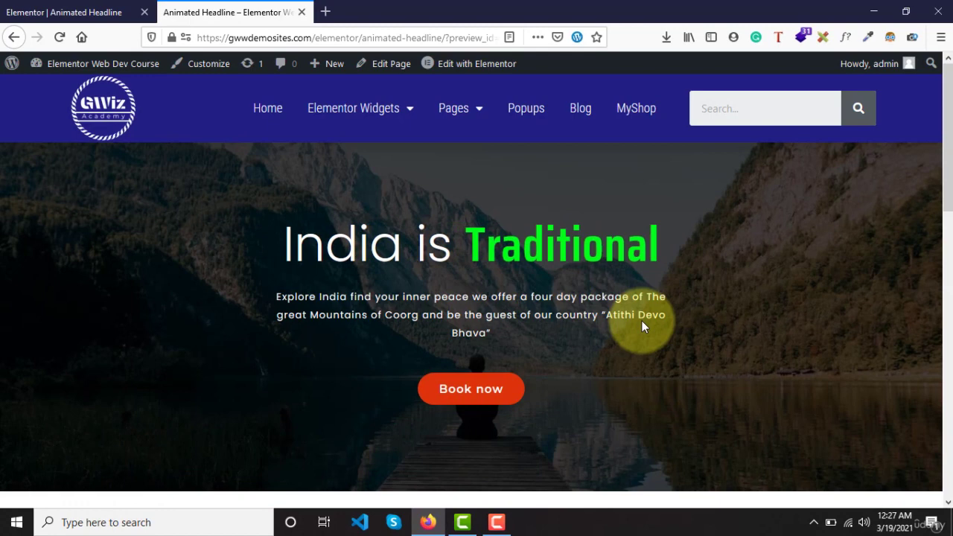
mouse_move(469, 66)
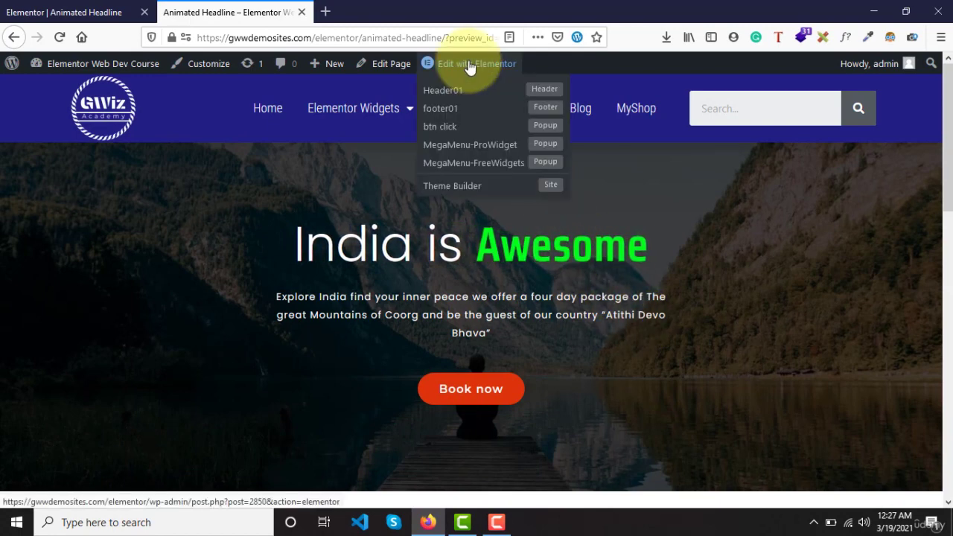
Switch to the Elementor editor and add a new single-column section below the last section of the page
left_click(127, 12)
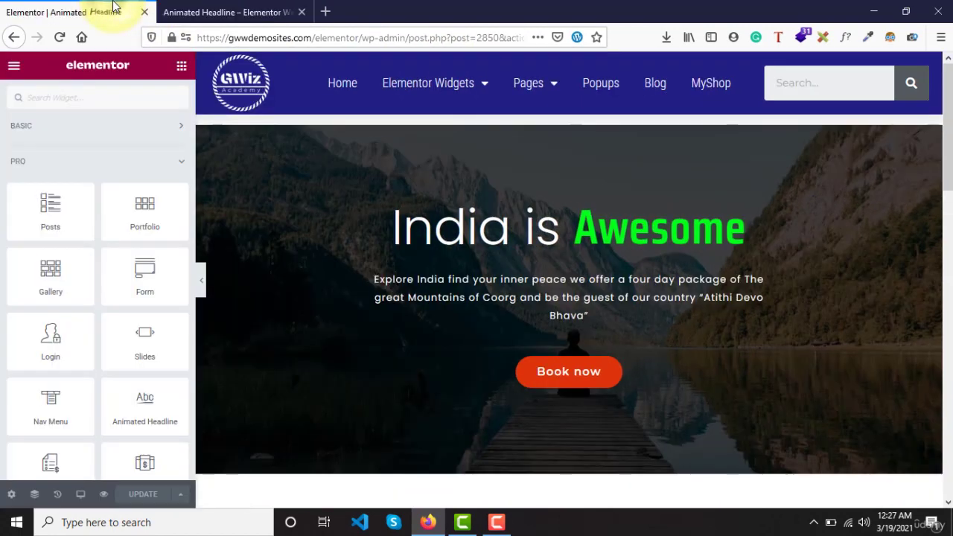
scroll(471, 216, "down", 15)
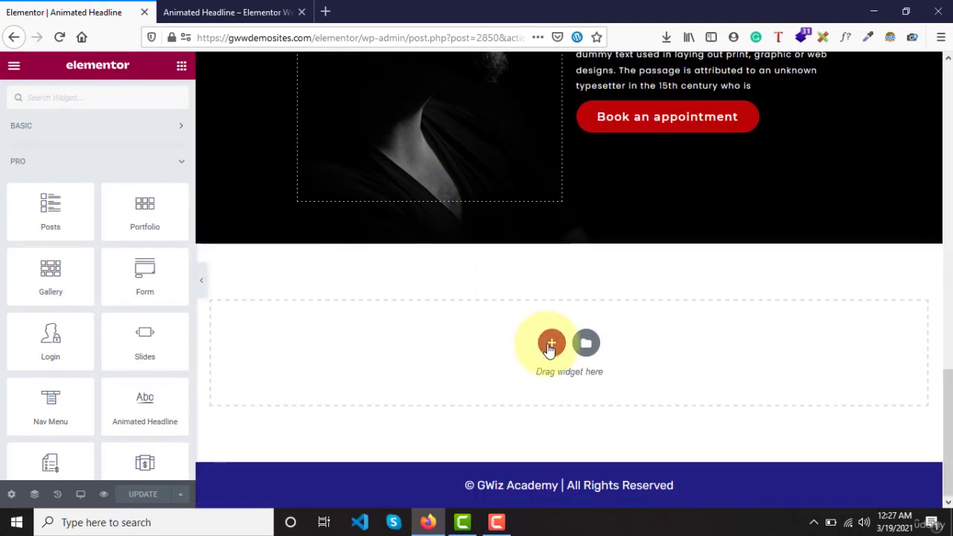
left_click(551, 344)
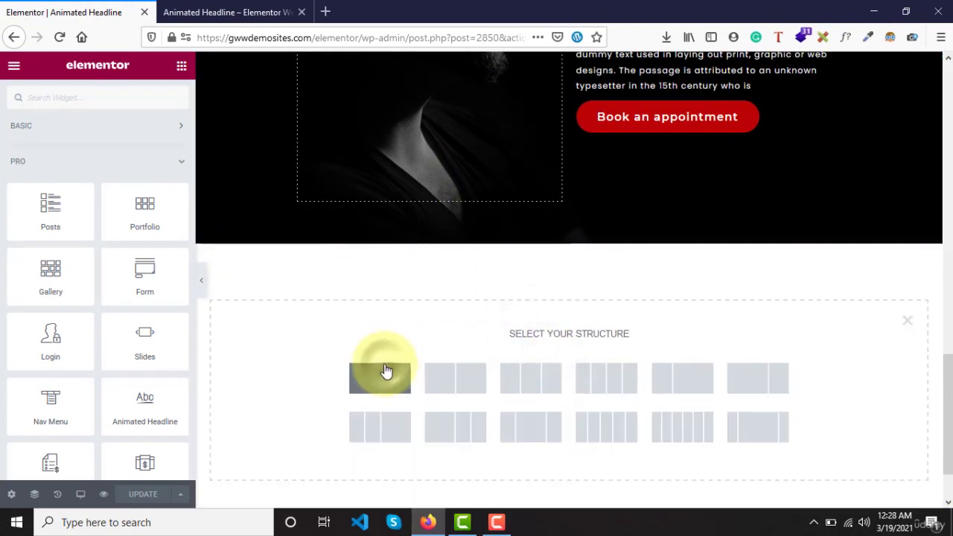
left_click(386, 371)
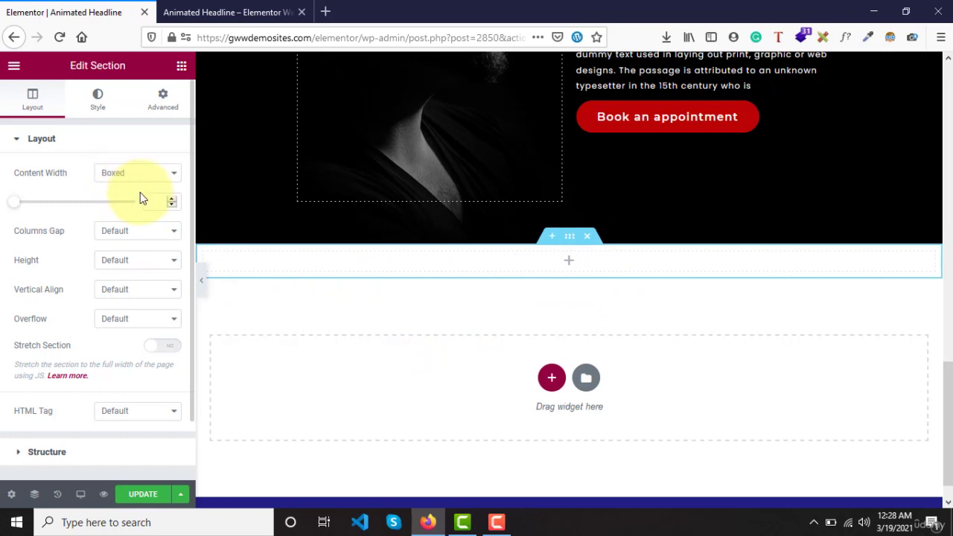
Set the new section's boxed content width to 1000 and its padding to 100 px on all sides
left_click(159, 204)
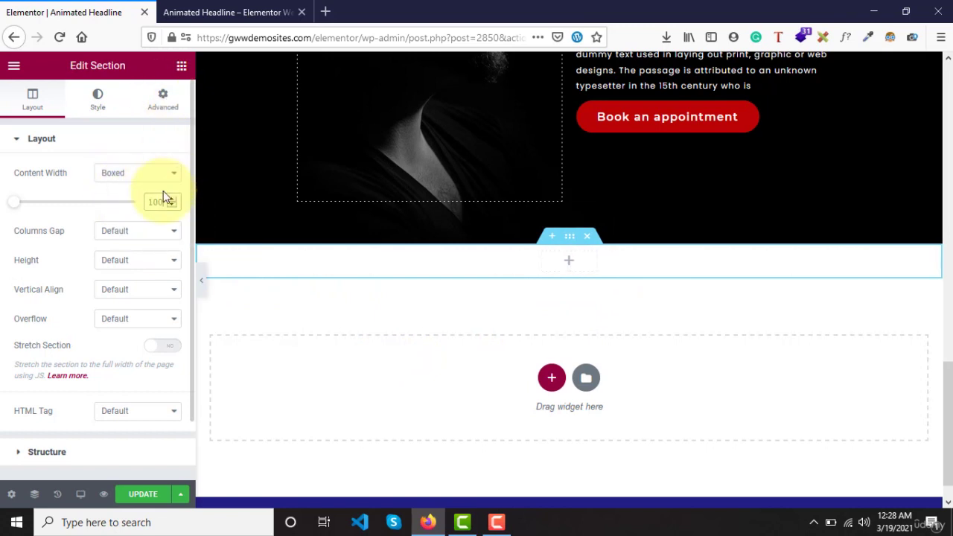
type("1000")
left_click(163, 97)
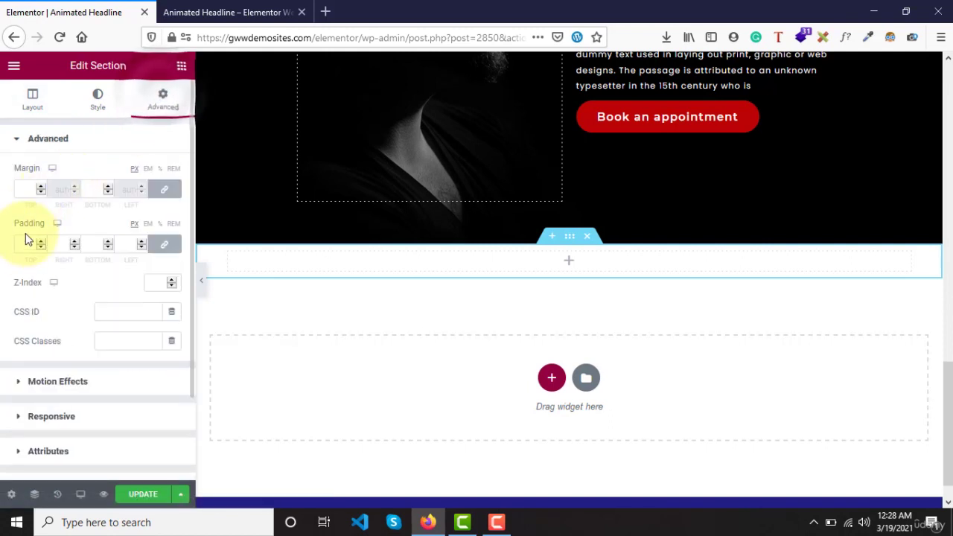
left_click(23, 249)
type("100")
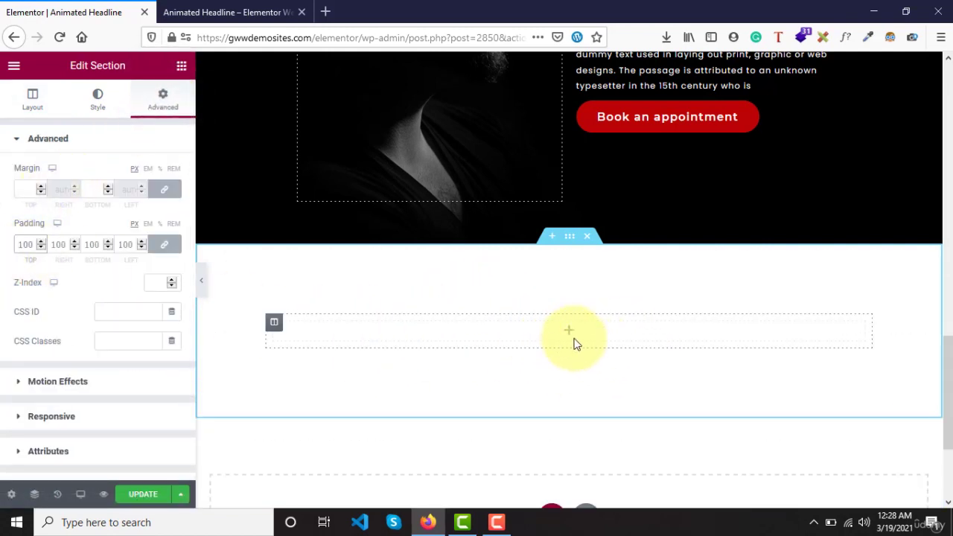
Find the Animated Headline widget among the Pro widgets and place it in the new section
left_click(181, 69)
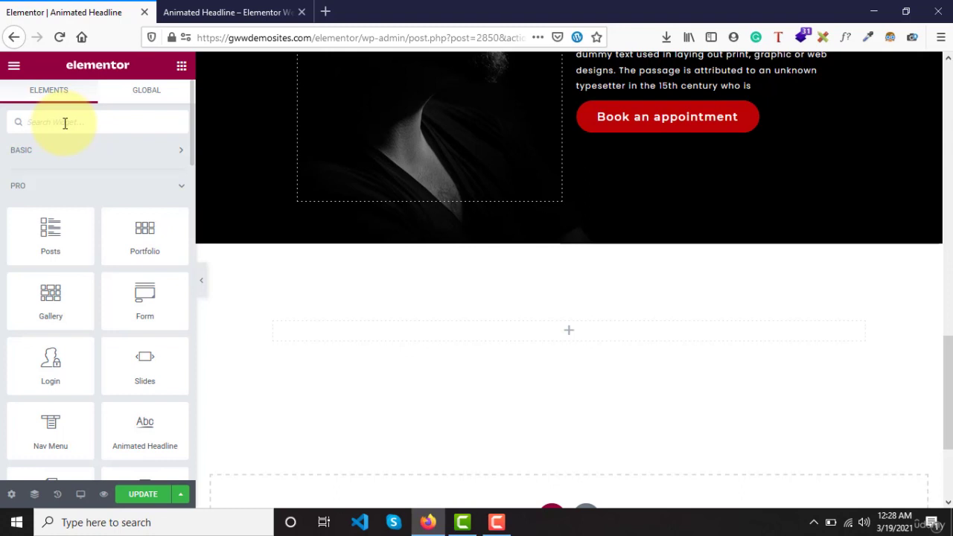
type("ani")
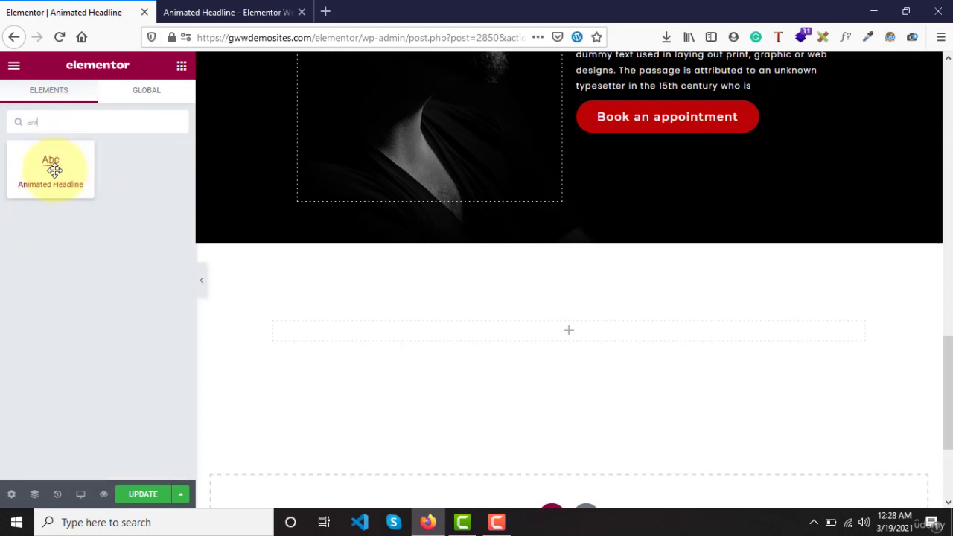
key("BackSpace")
key("BackSpace")
key("BackSpace")
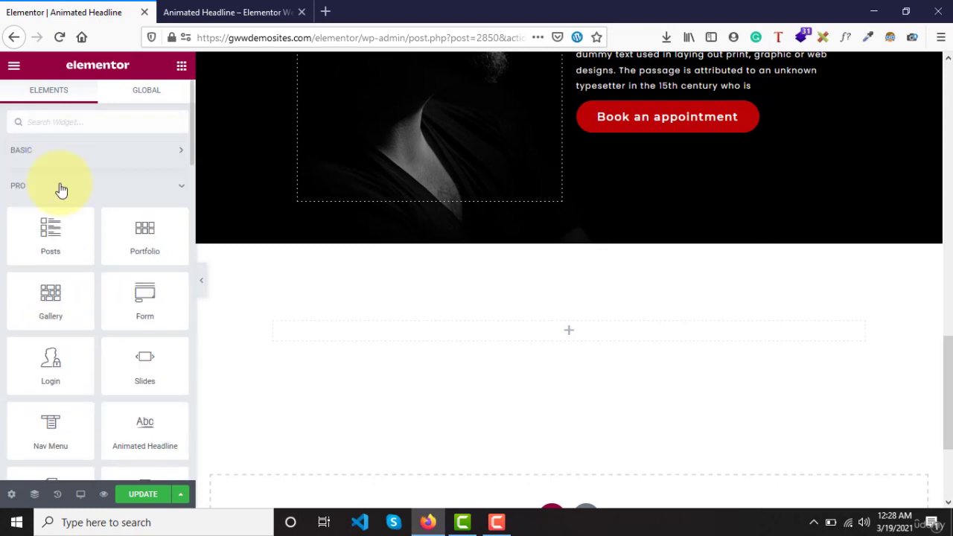
scroll(82, 261, "down", 3)
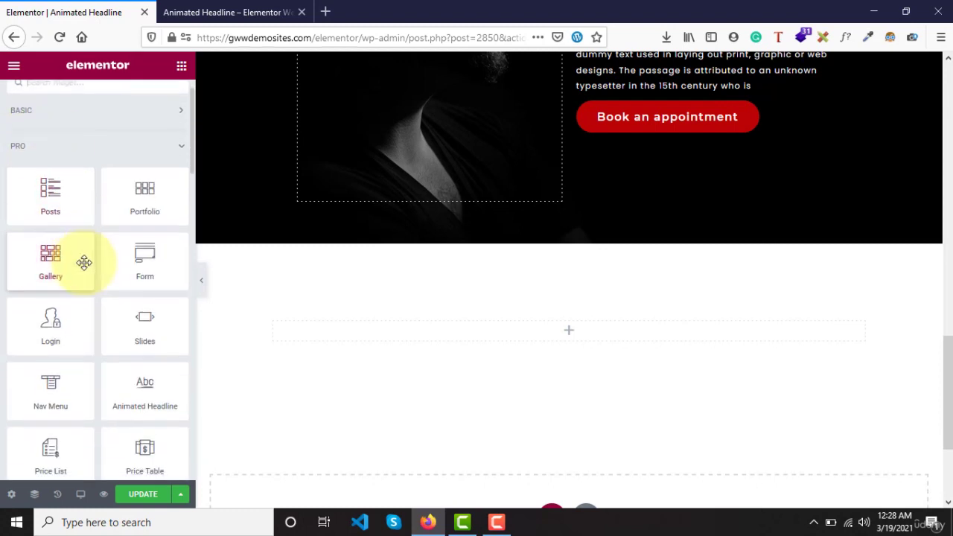
scroll(52, 380, "down", 1)
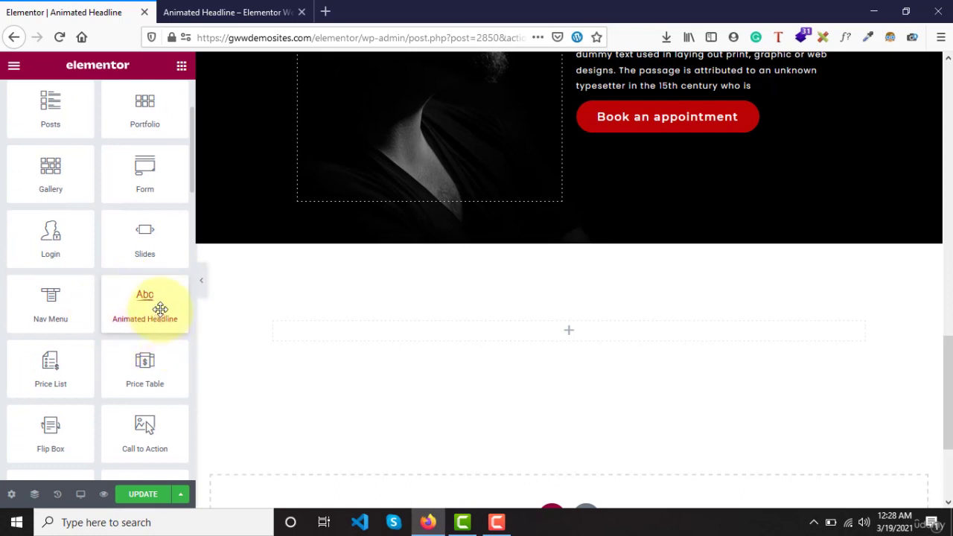
left_click_drag(140, 303, 497, 335)
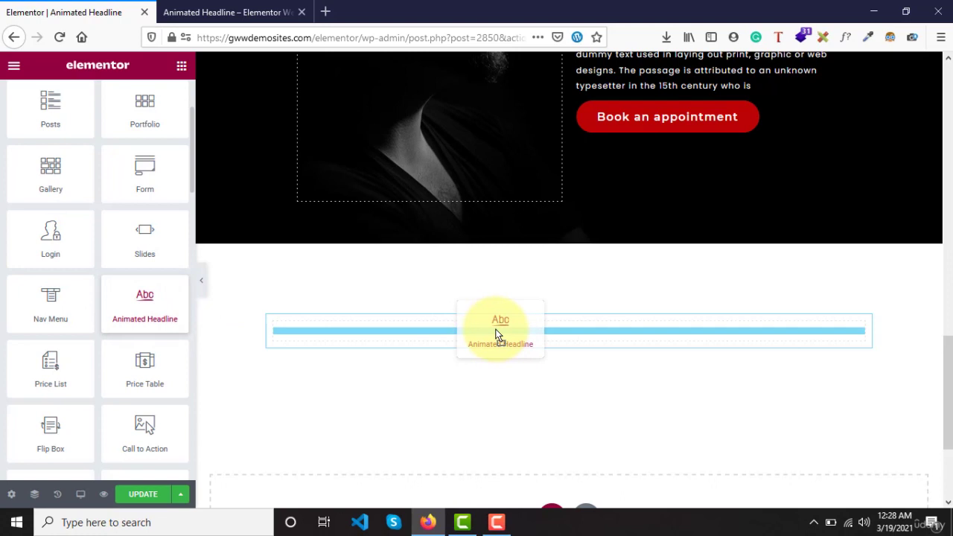
left_click_drag(497, 335, 497, 335)
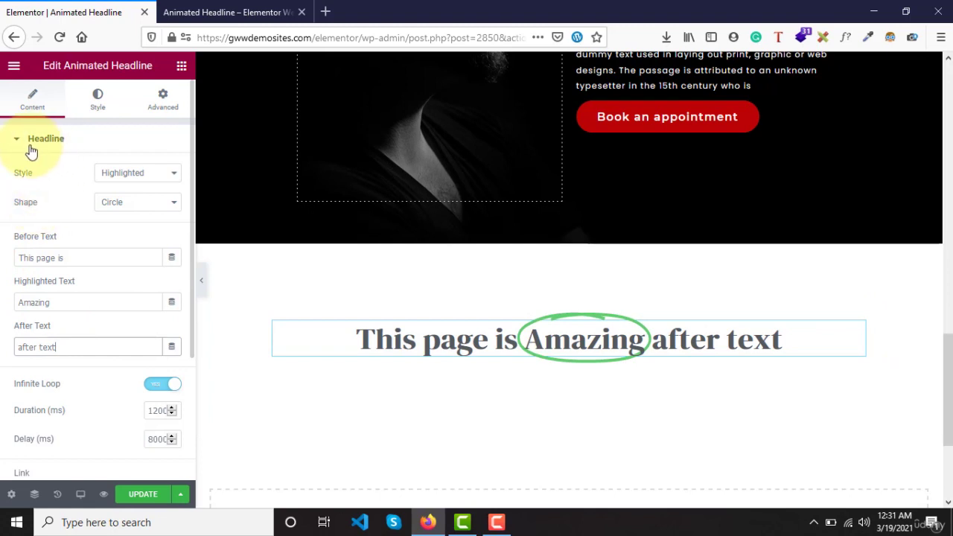
Choose the Highlighted style for the animated headline and try the Curly shape
left_click(132, 183)
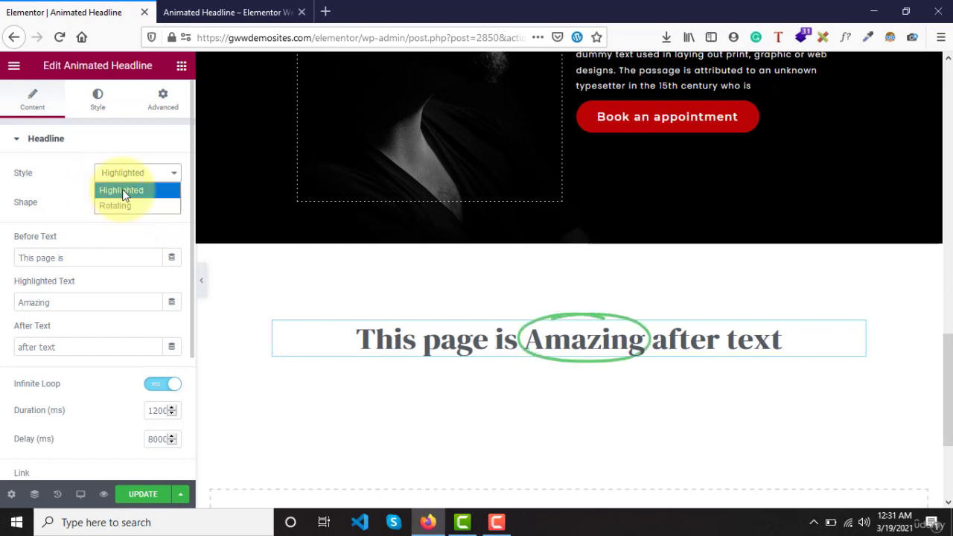
left_click(122, 191)
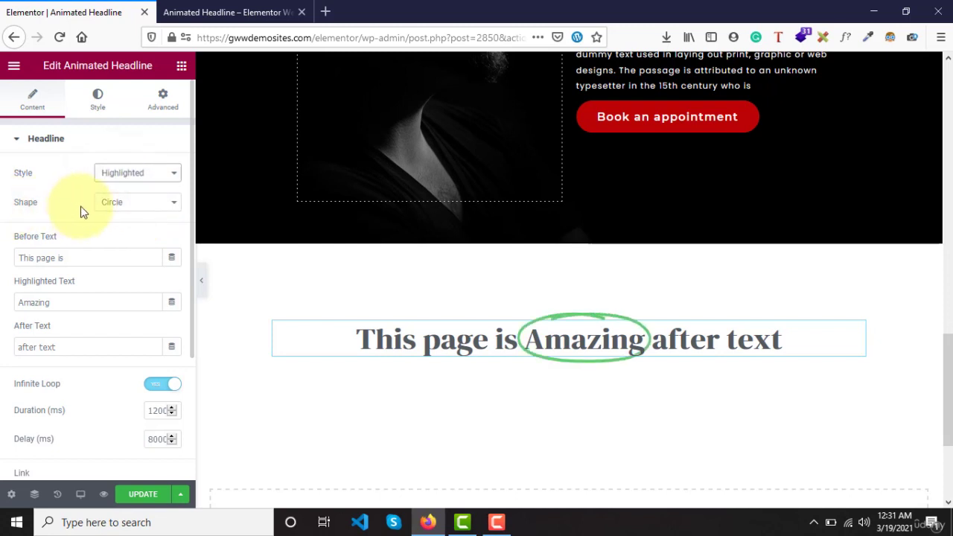
left_click(127, 209)
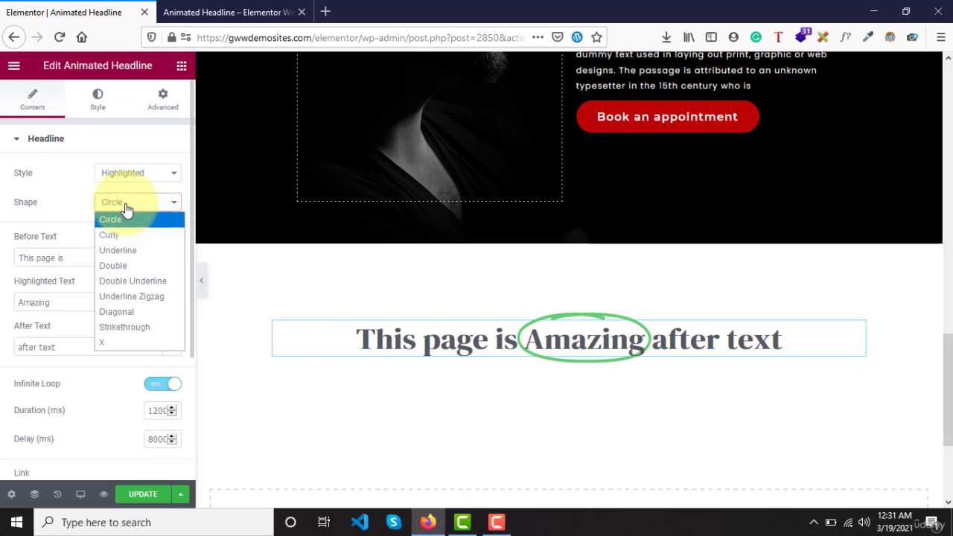
left_click(125, 236)
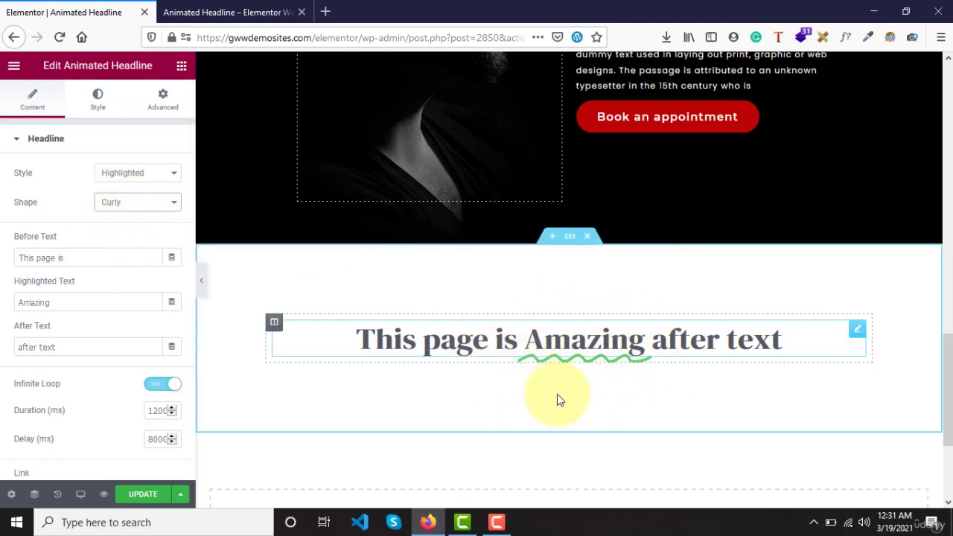
Try the Underline, Double and Double Underline shapes on the headline's highlighted word
left_click(163, 211)
left_click(150, 249)
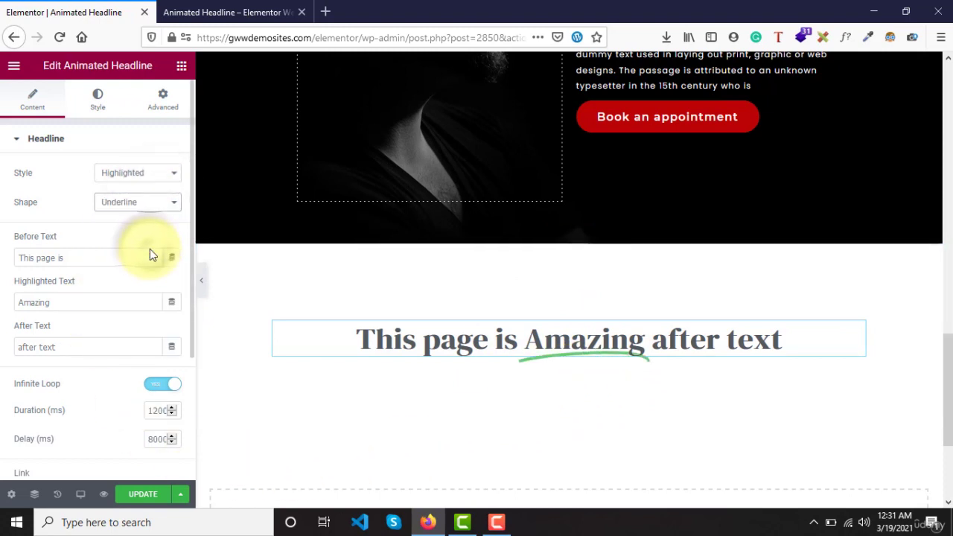
left_click(145, 211)
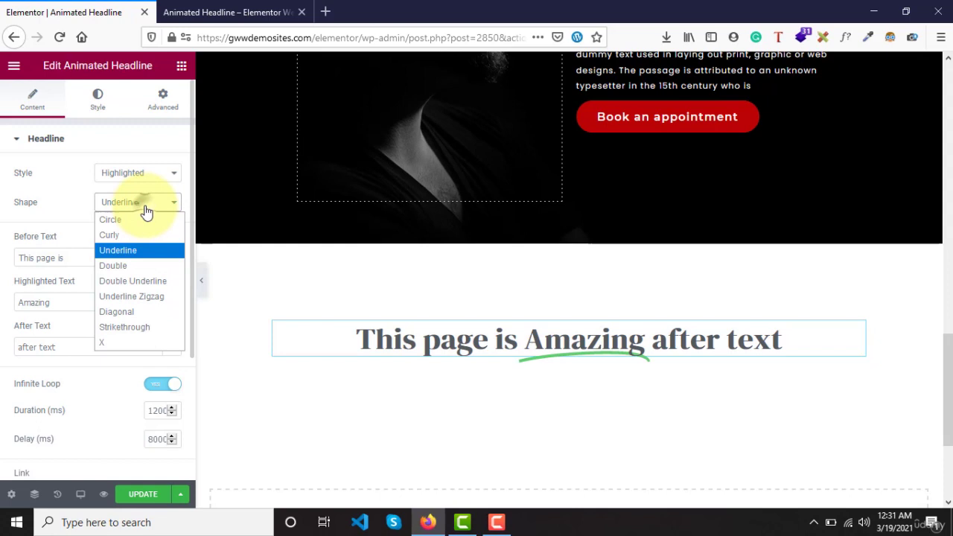
left_click(146, 267)
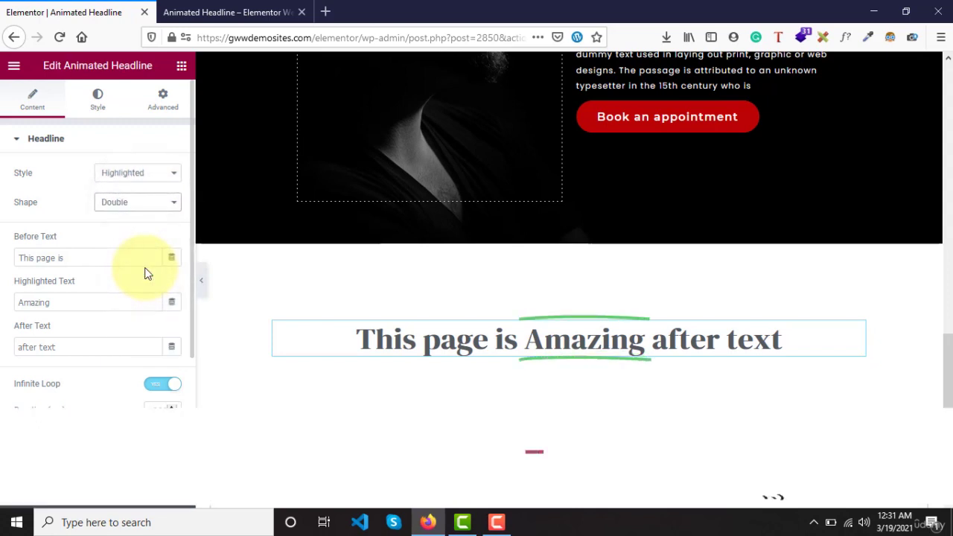
left_click(145, 209)
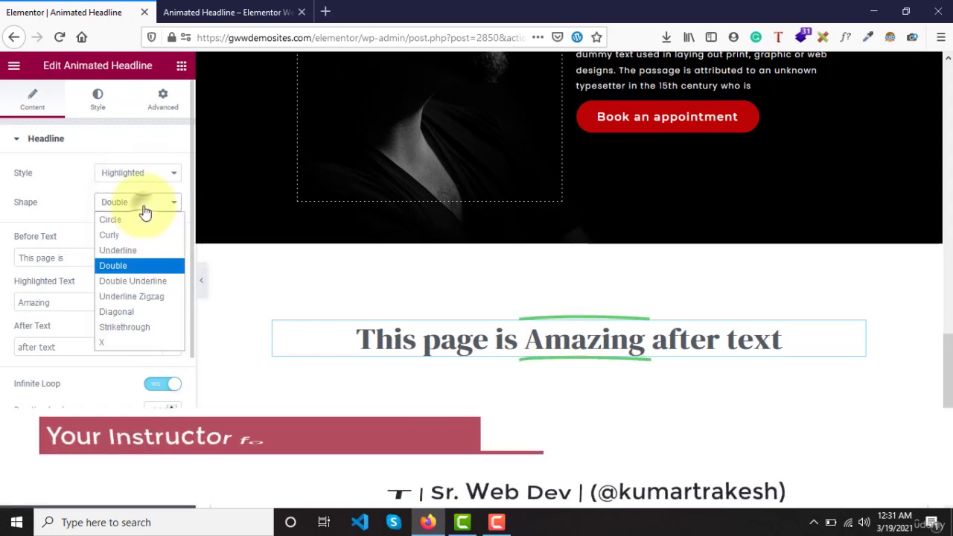
left_click(137, 281)
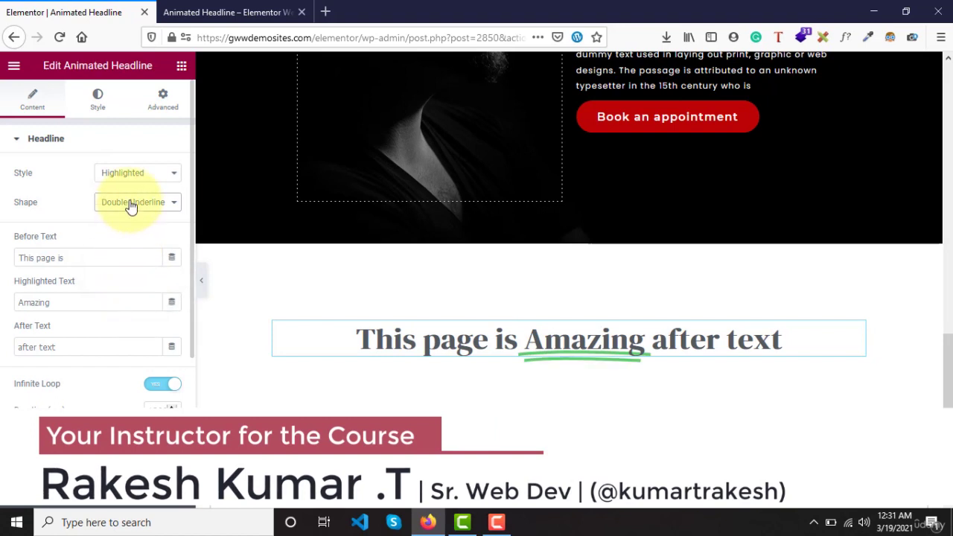
Try the Underline Zigzag, Diagonal, Strikethrough and X shapes on the headline's highlighted word
left_click(130, 207)
left_click(134, 297)
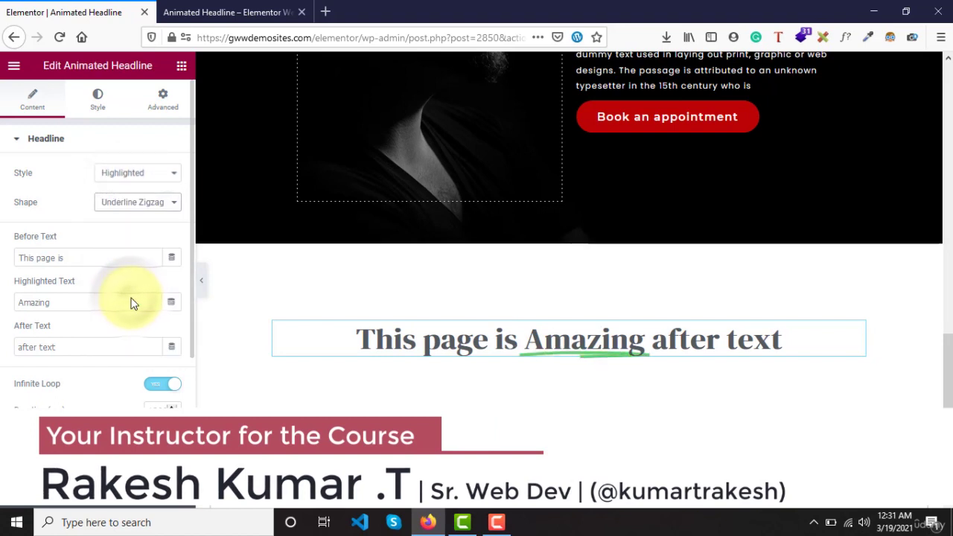
left_click(137, 212)
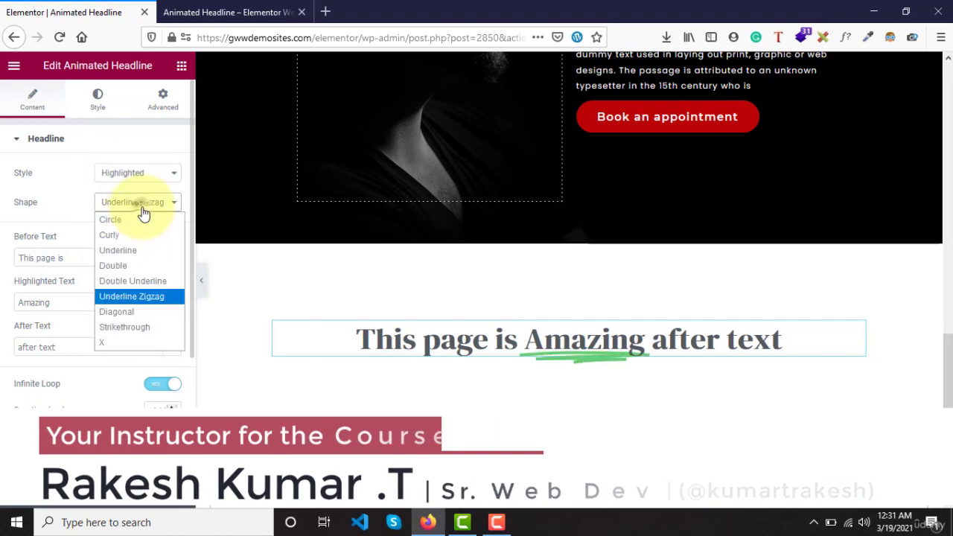
left_click(136, 313)
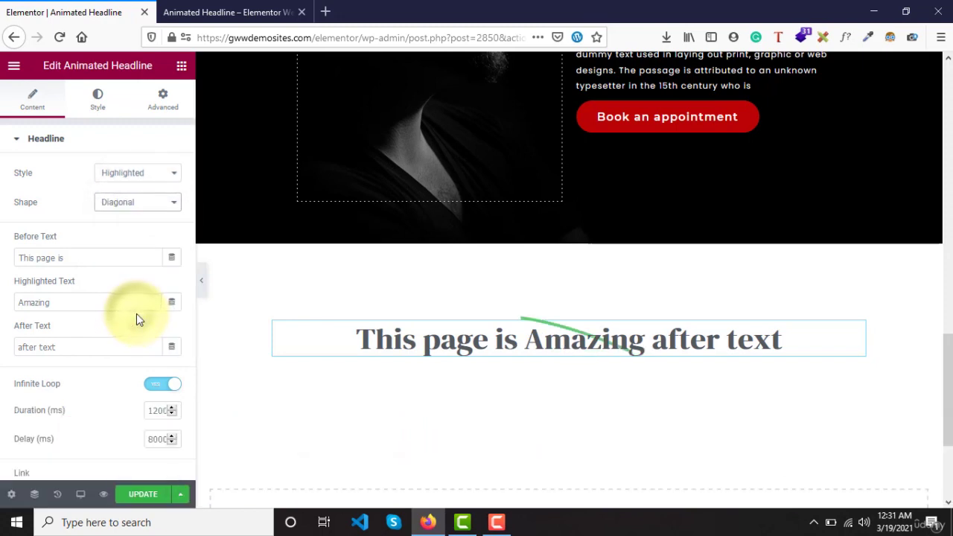
left_click(141, 202)
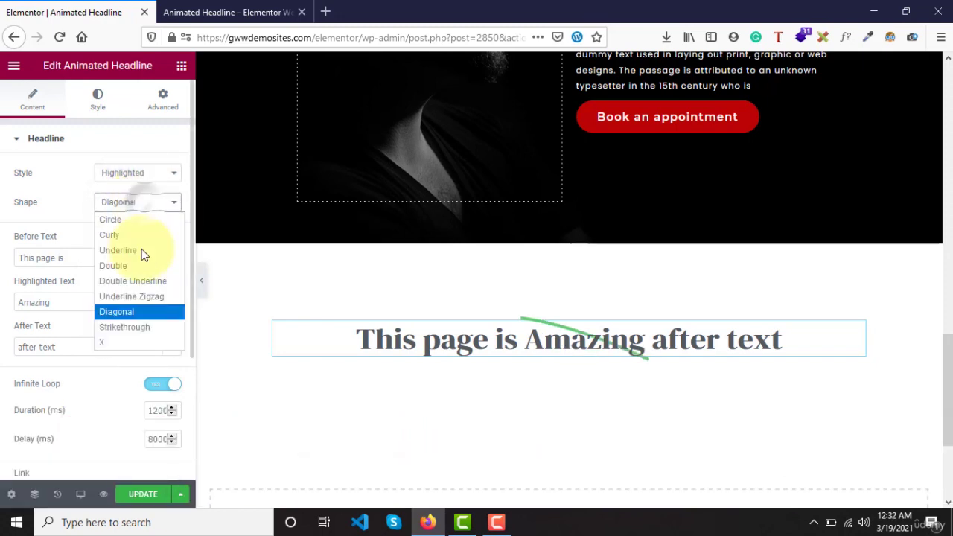
left_click(146, 329)
left_click(134, 204)
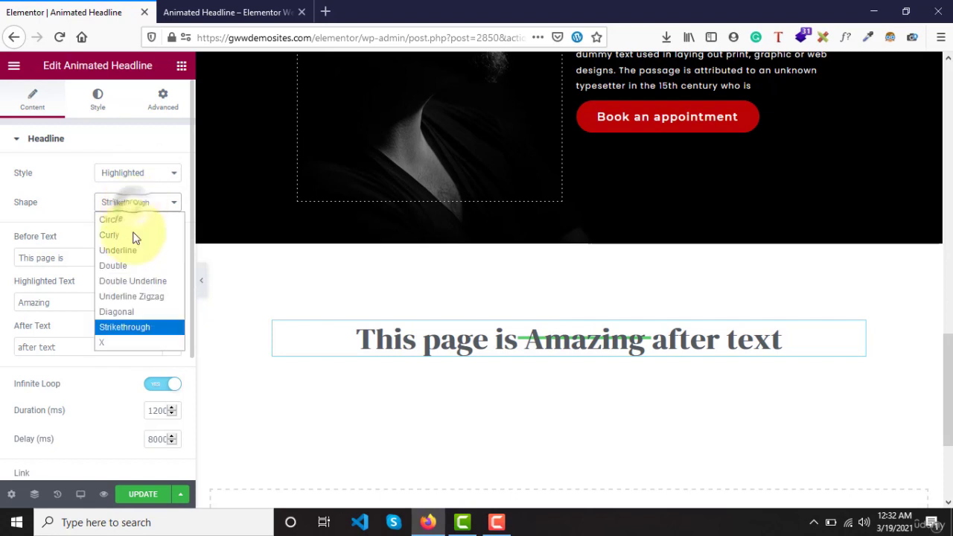
left_click(131, 343)
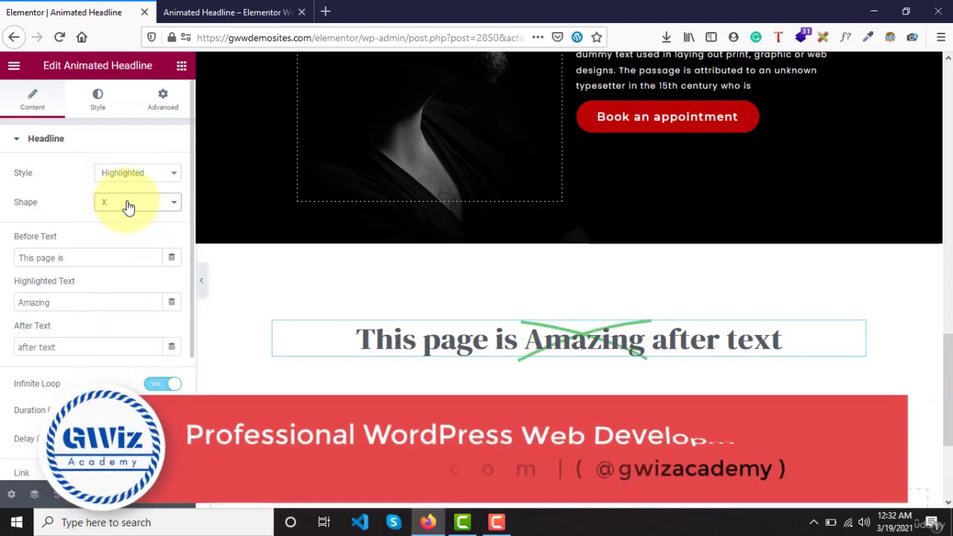
left_click(128, 206)
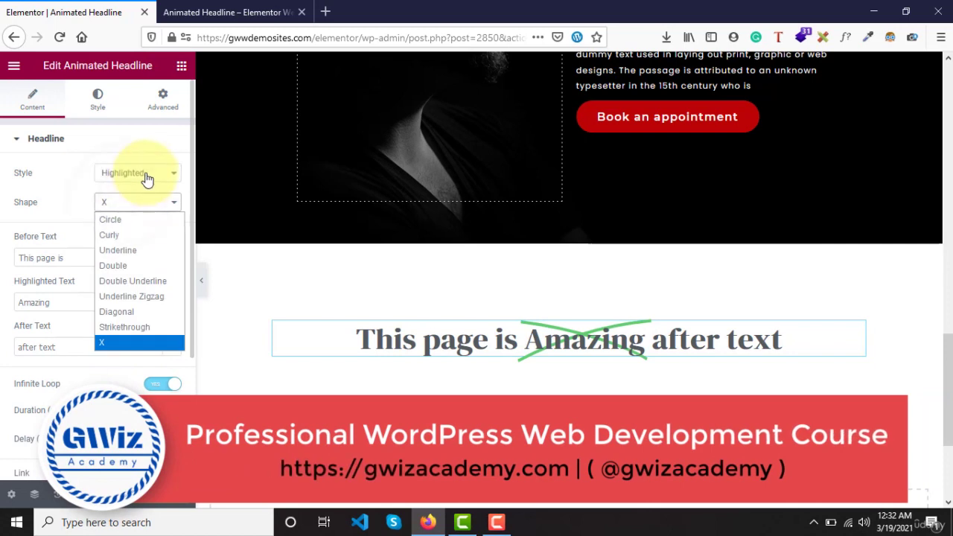
Switch the animated headline's style to Rotating and examine its list of rotating words
left_click(147, 177)
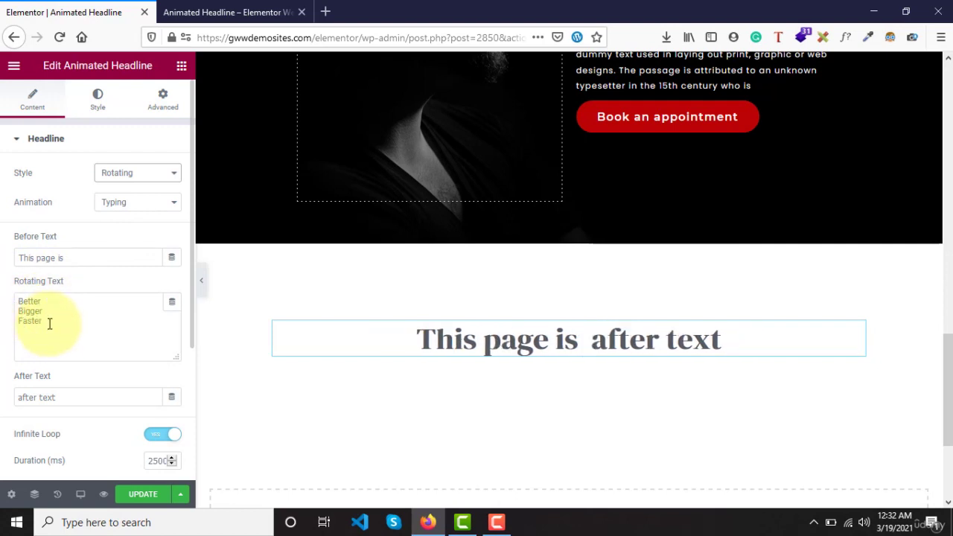
left_click(32, 313)
left_click_drag(46, 329, 17, 301)
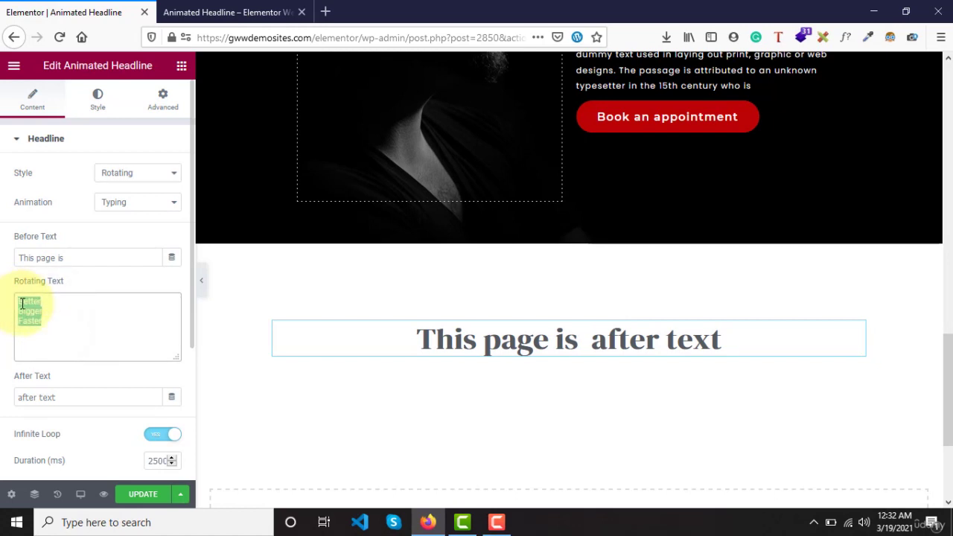
left_click(55, 320)
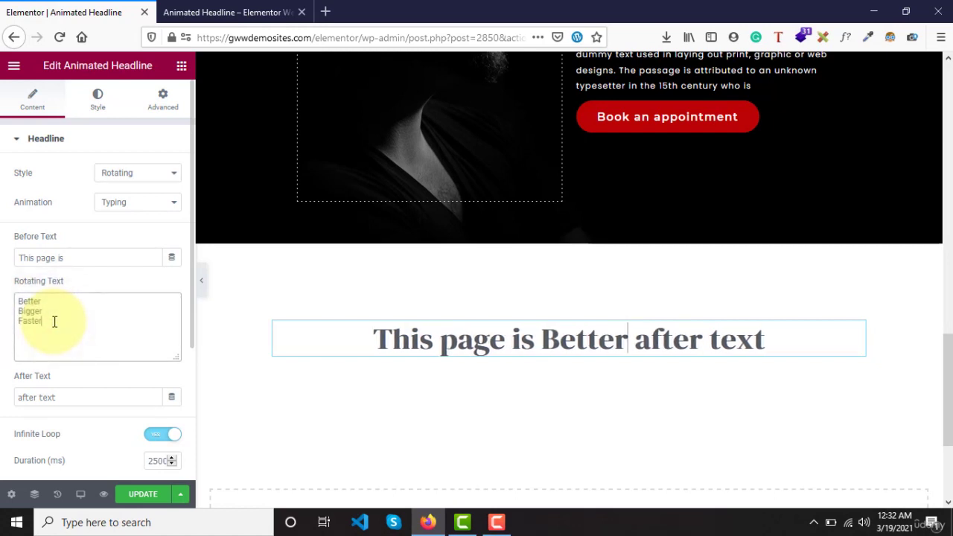
Try the Clip, Flip and Swirl animations on the headline's rotating words
left_click(134, 208)
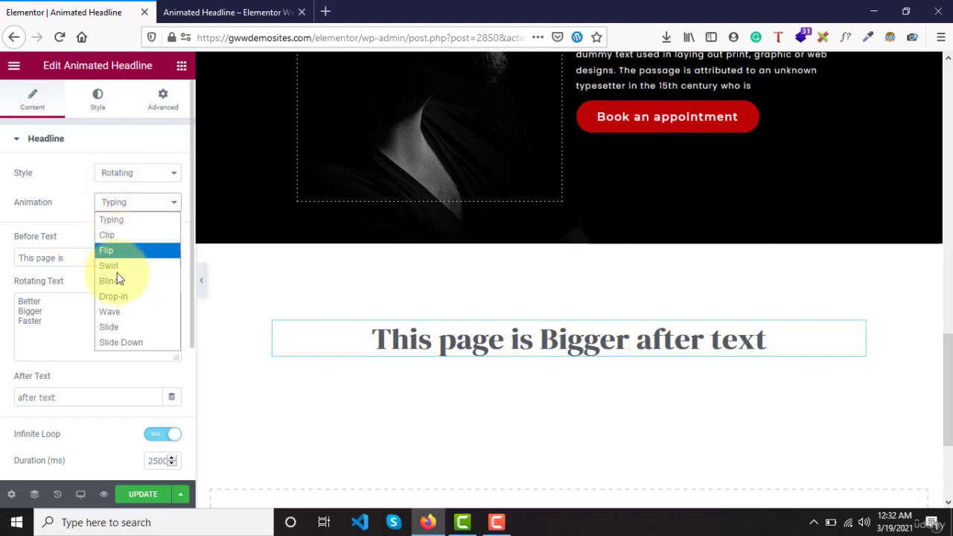
left_click(122, 235)
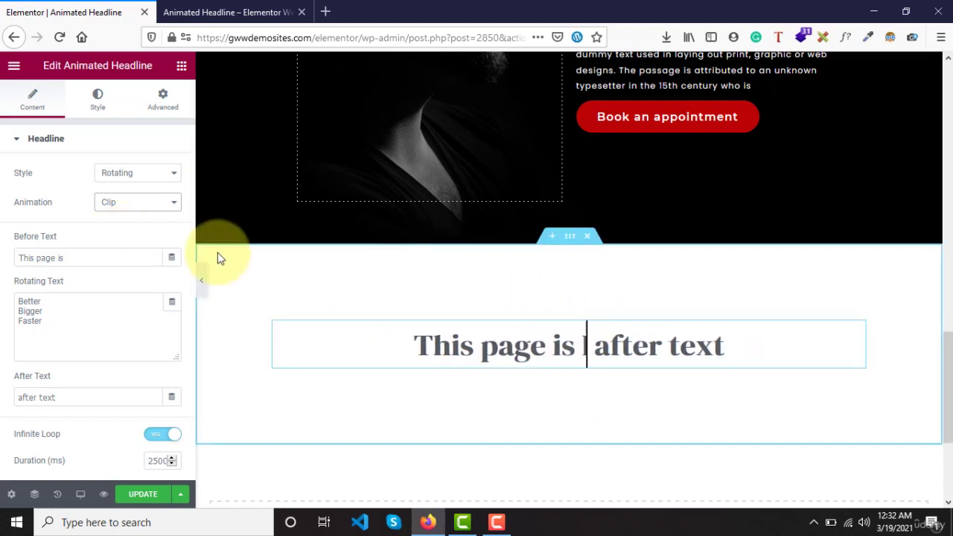
left_click(143, 214)
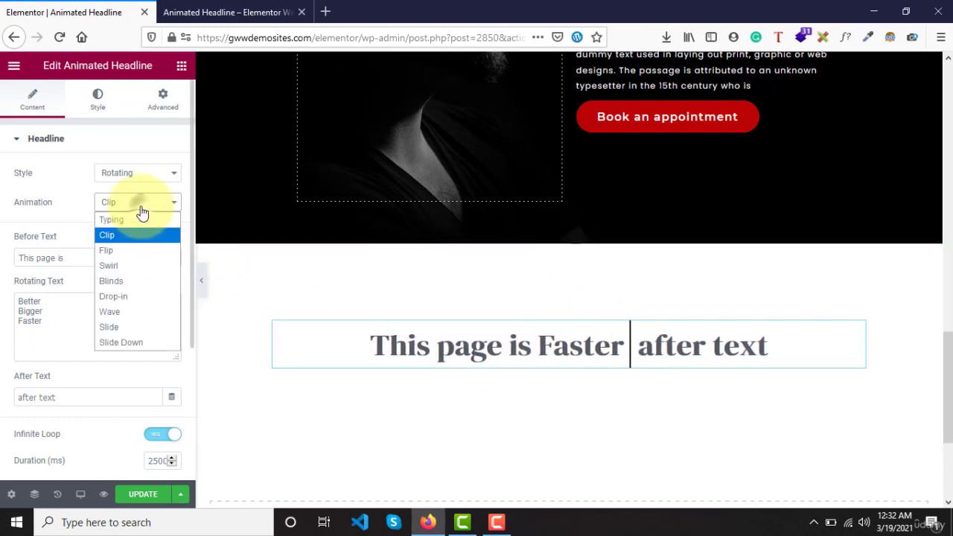
left_click(126, 257)
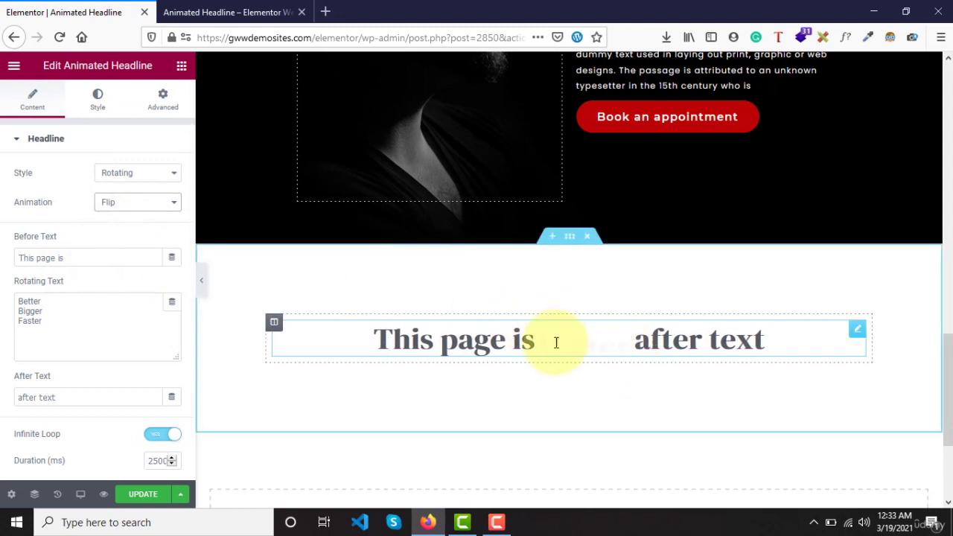
left_click(126, 206)
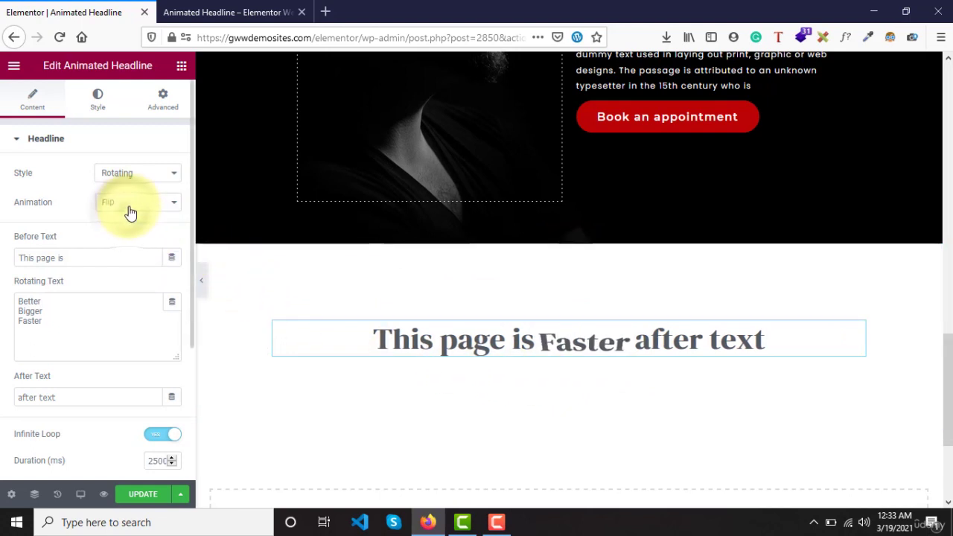
left_click(138, 267)
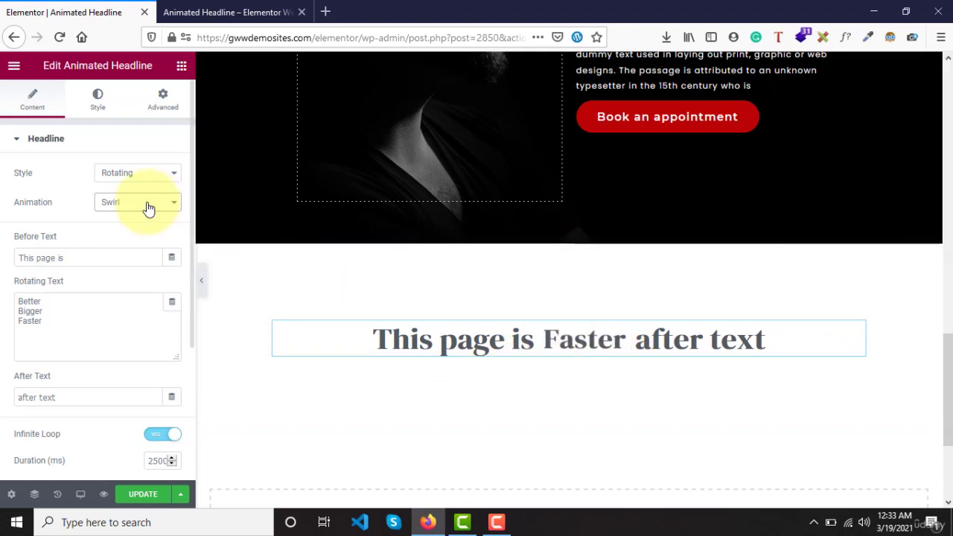
Try the Blinds, Drop-in and Wave animations on the headline's rotating words
left_click(148, 208)
left_click(137, 282)
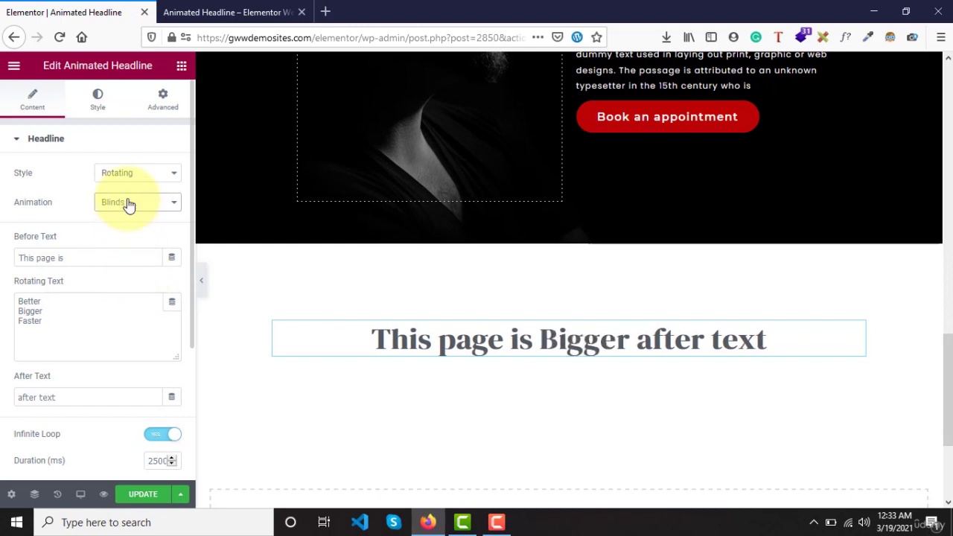
left_click(127, 203)
left_click(132, 304)
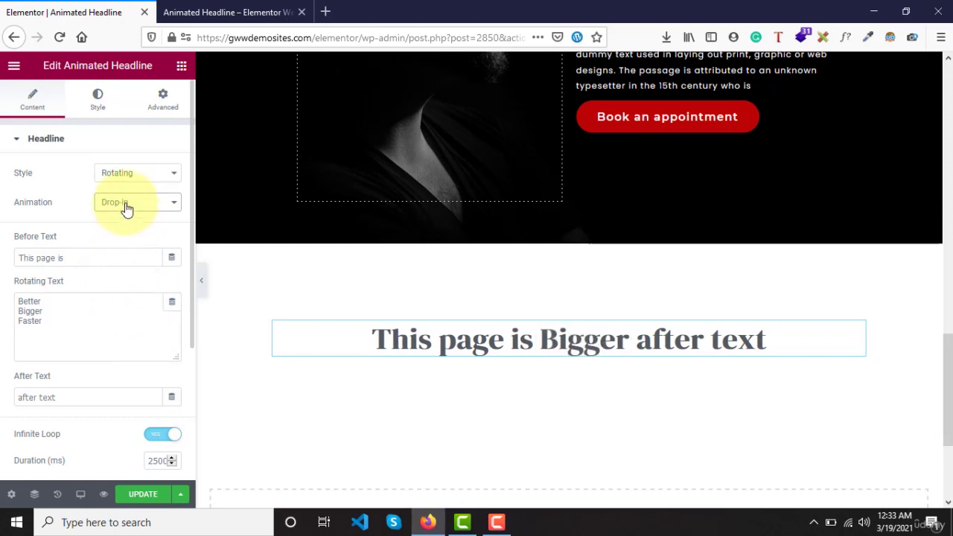
left_click(125, 205)
left_click(125, 311)
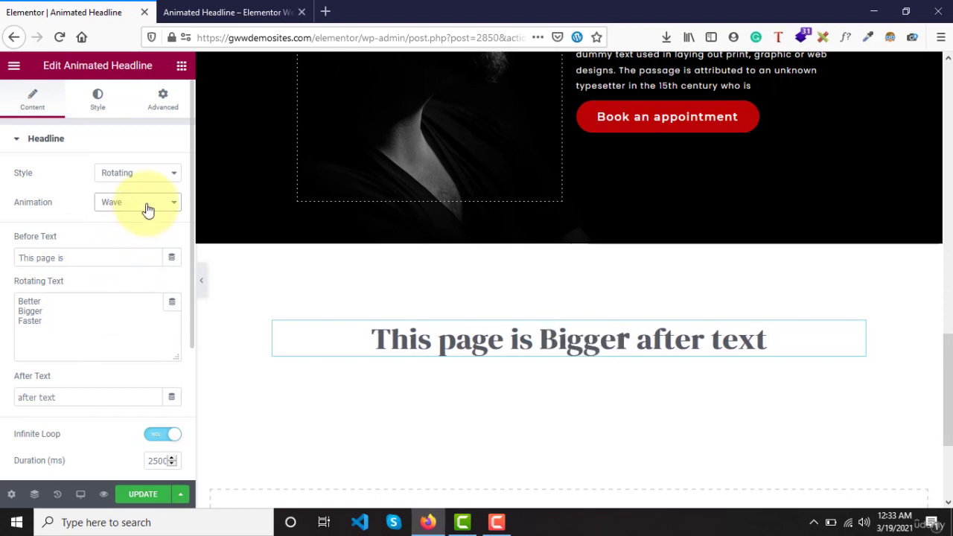
Try the Slide animation on the rotating words and set the animation to Slide Down
left_click(148, 208)
left_click(142, 331)
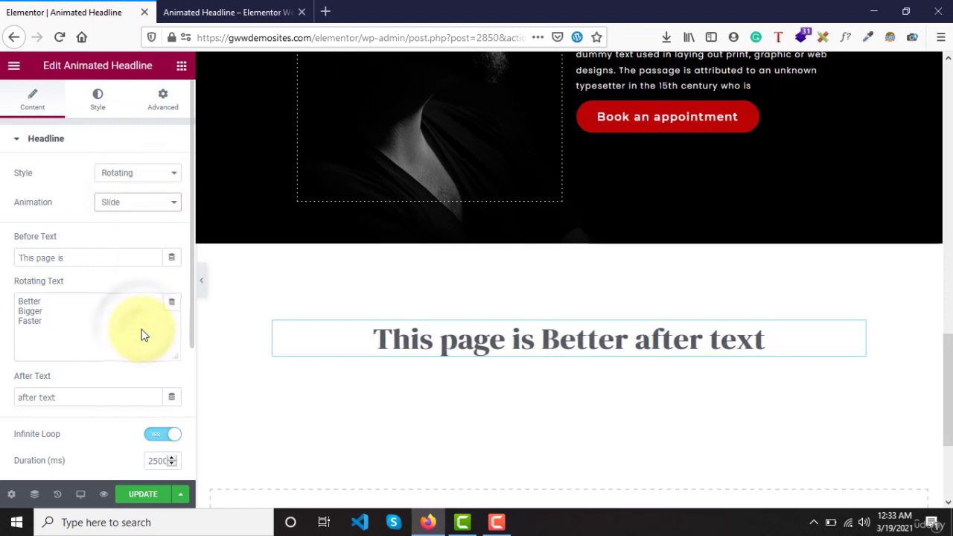
left_click(153, 214)
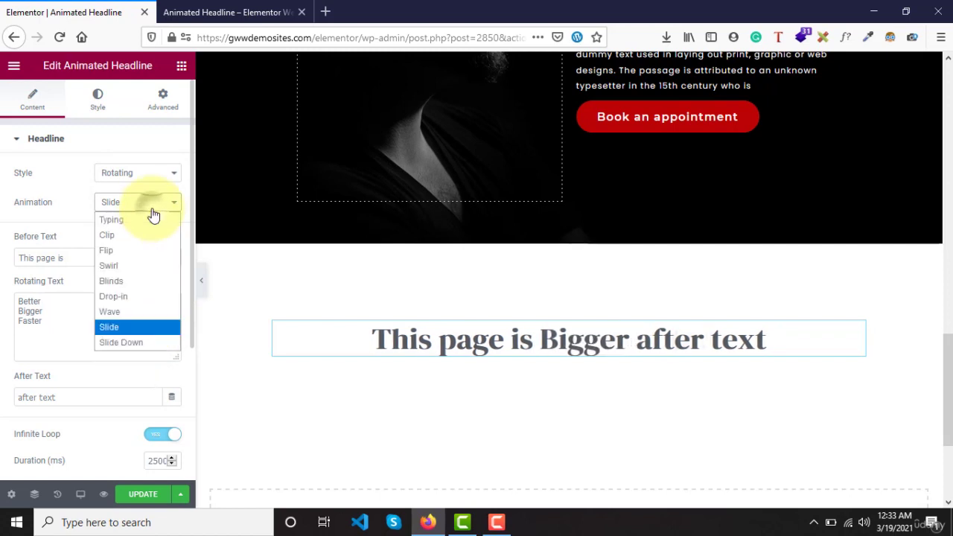
left_click(139, 343)
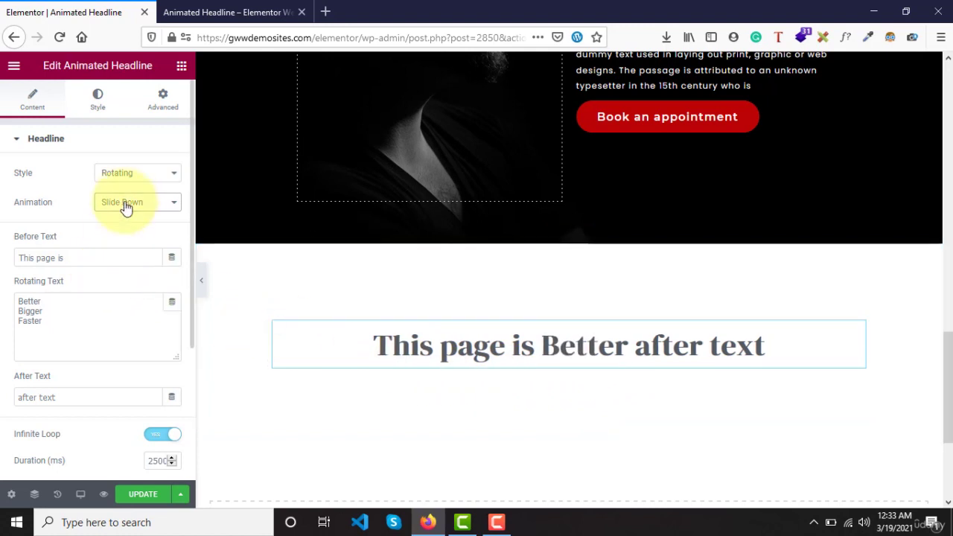
Review the rotating text settings, switch the headline style to Highlighted for comparison, and return it to Rotating
scroll(111, 322, "down", 4)
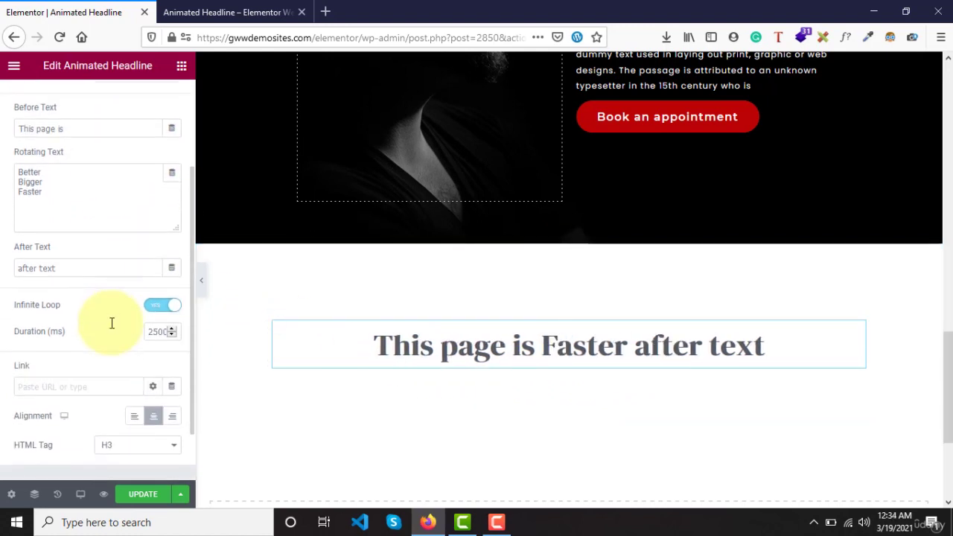
scroll(75, 282, "up", 4)
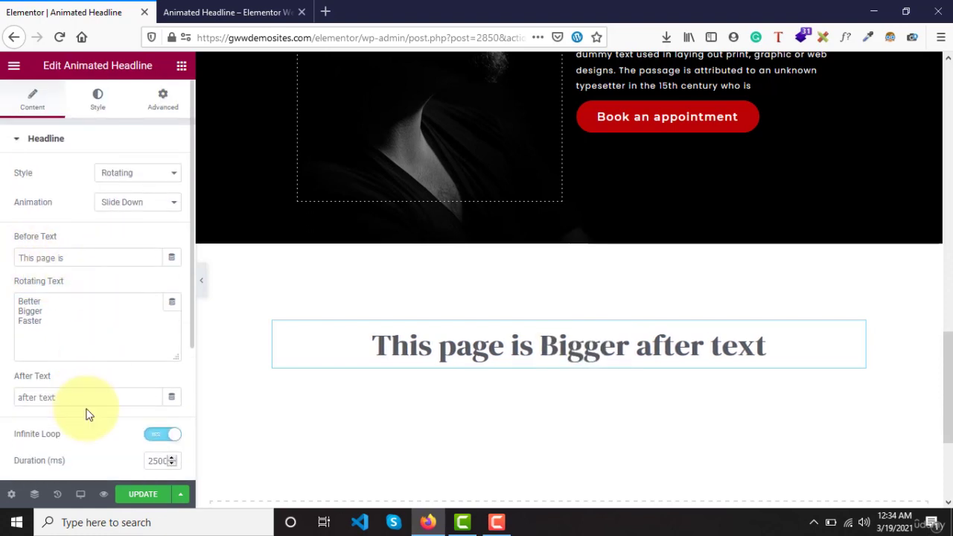
left_click_drag(70, 330, 11, 293)
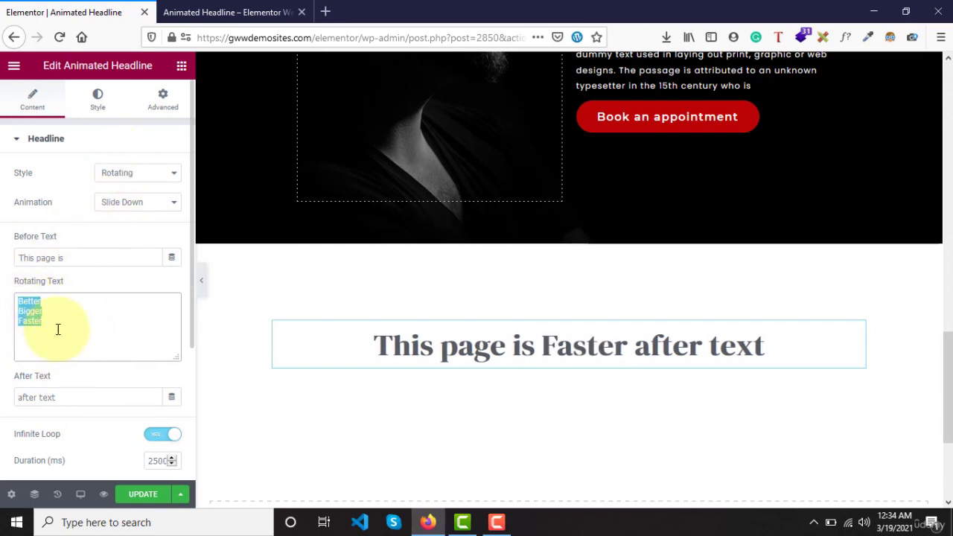
left_click(147, 176)
left_click(140, 191)
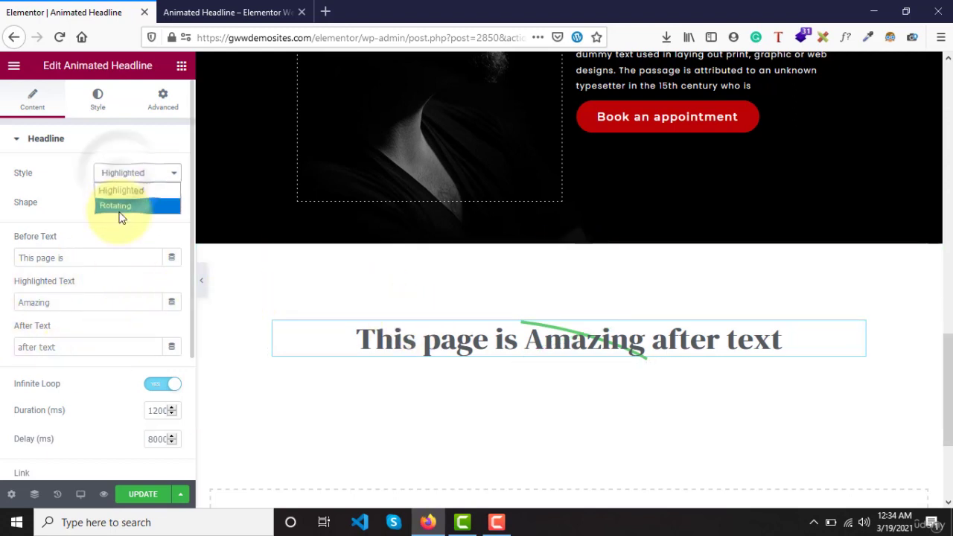
left_click(119, 207)
Turn the rotating headline's Infinite Loop off and back on, and examine its duration setting in milliseconds
scroll(125, 270, "down", 3)
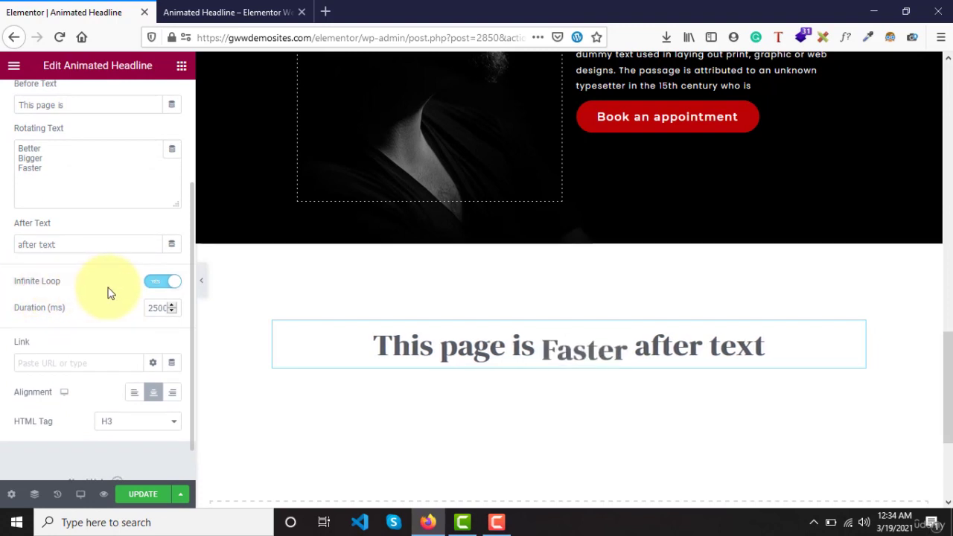
left_click(163, 284)
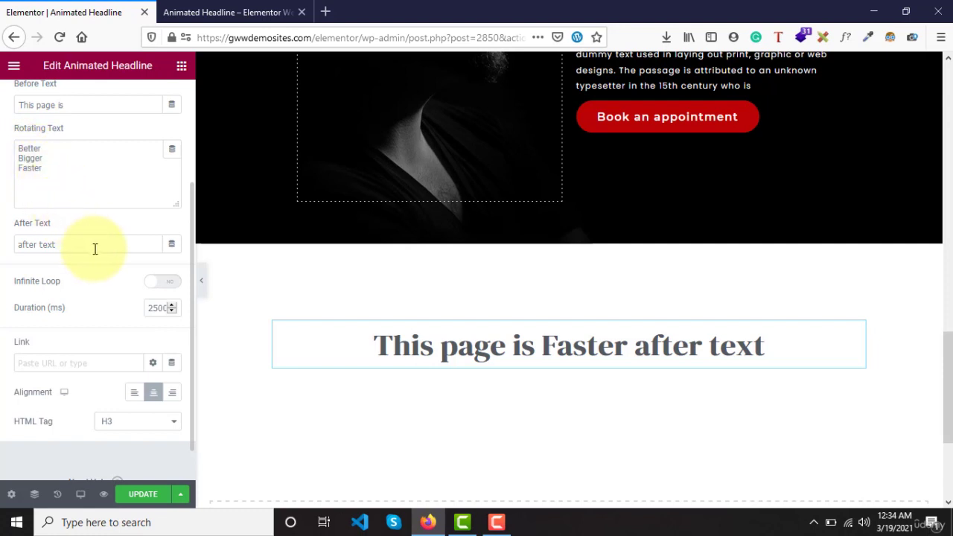
left_click(164, 283)
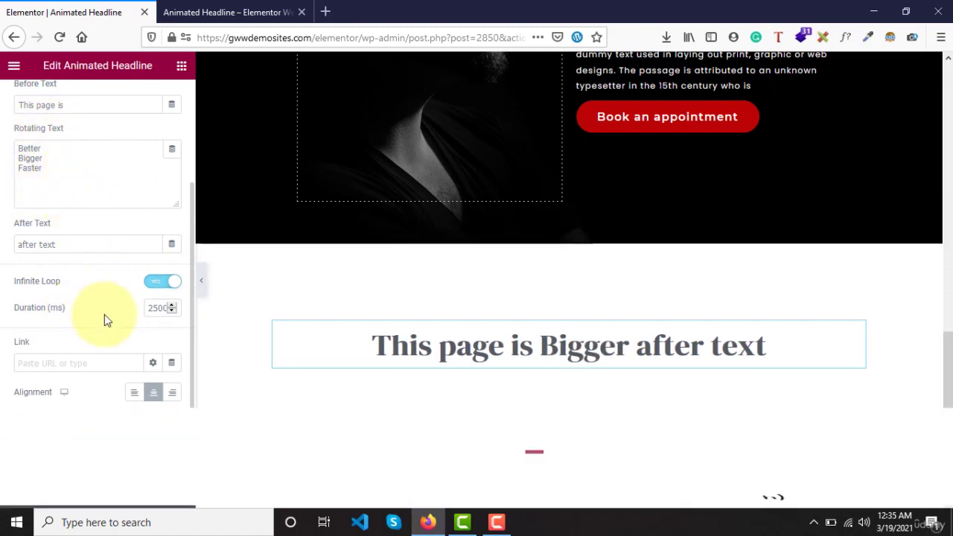
left_click_drag(147, 313, 183, 310)
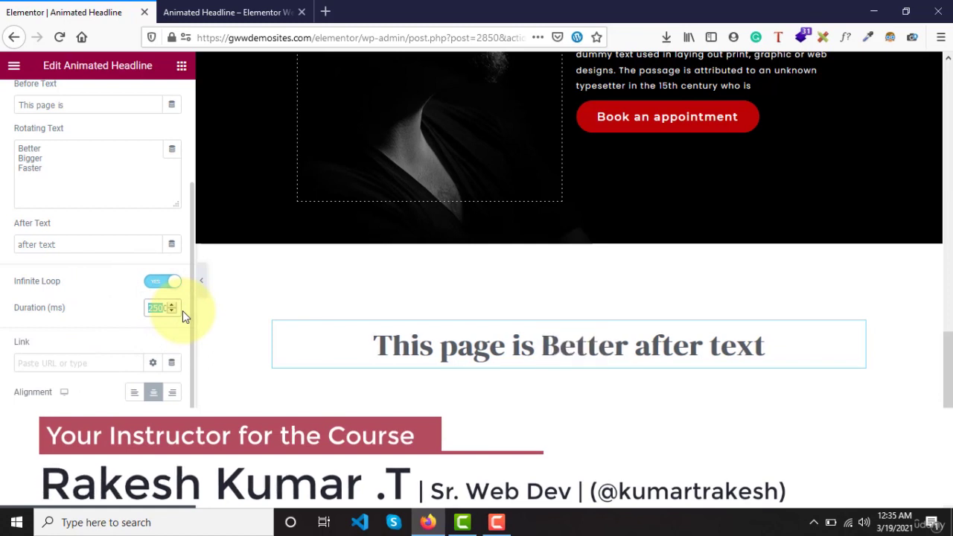
left_click(149, 308)
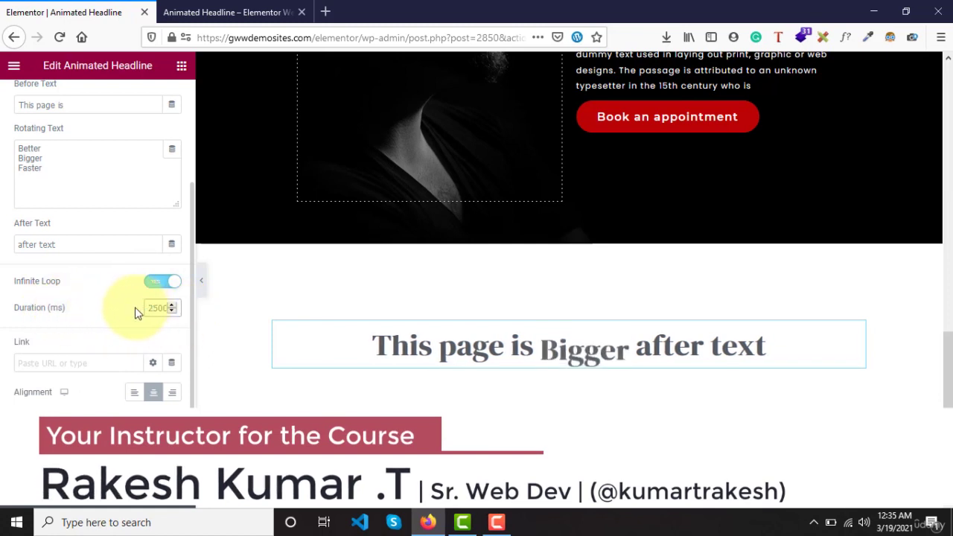
left_click_drag(50, 310, 67, 310)
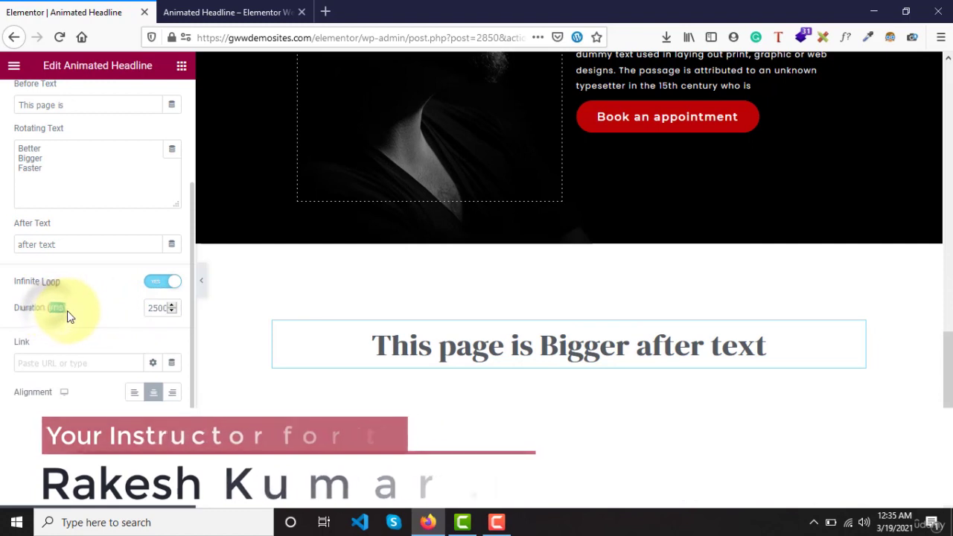
Try right and center alignment on the animated headline and align it left
scroll(97, 363, "down", 1)
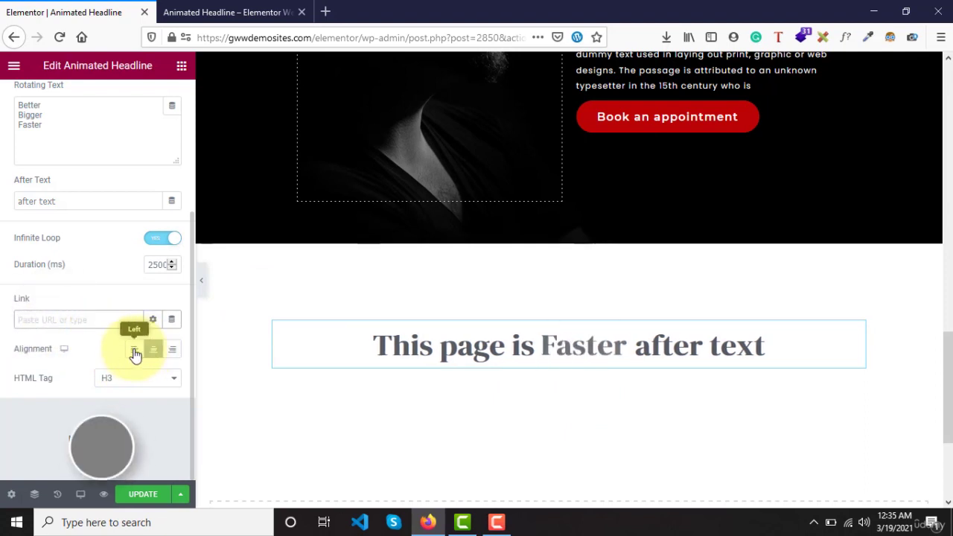
left_click(171, 352)
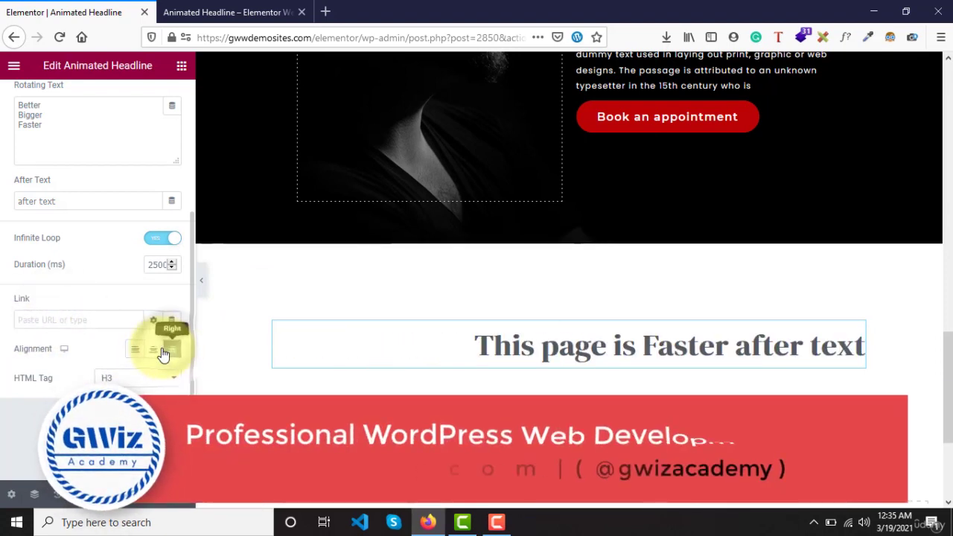
left_click(157, 350)
left_click(135, 349)
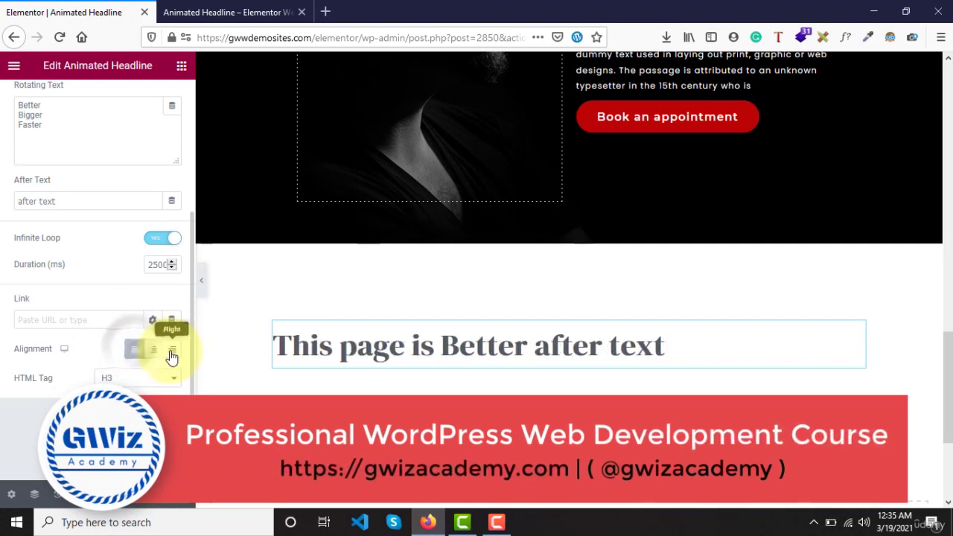
Align the animated headline right and check the available HTML tag options
left_click(170, 353)
left_click(112, 378)
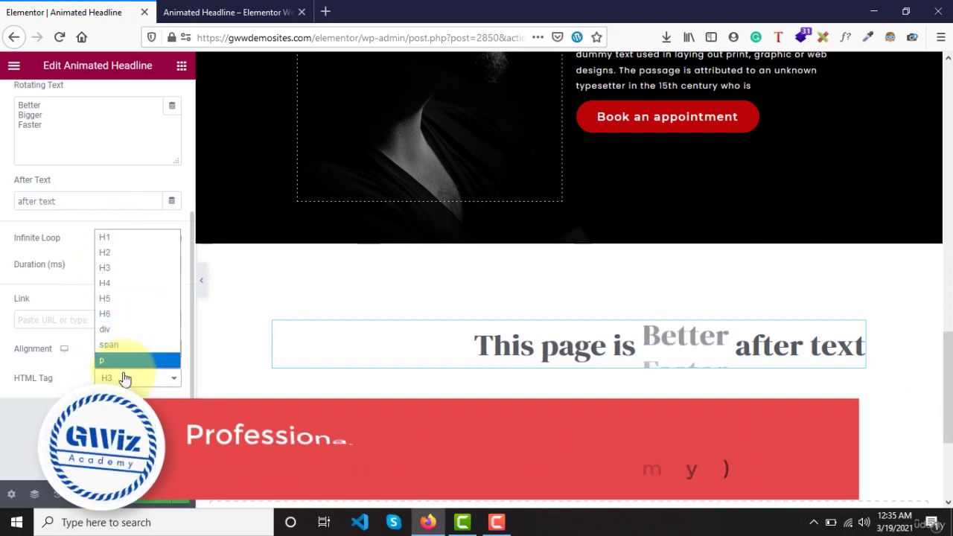
left_click(75, 378)
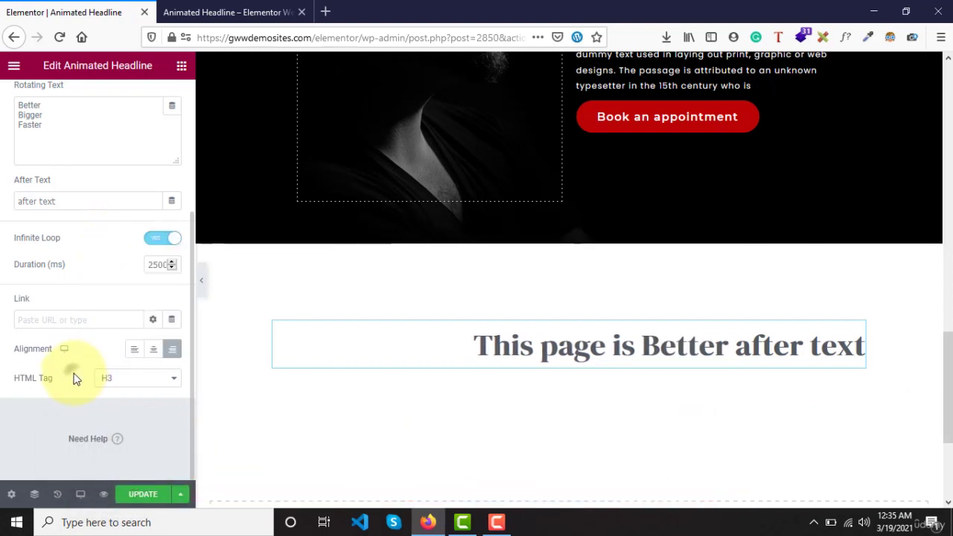
left_click(132, 378)
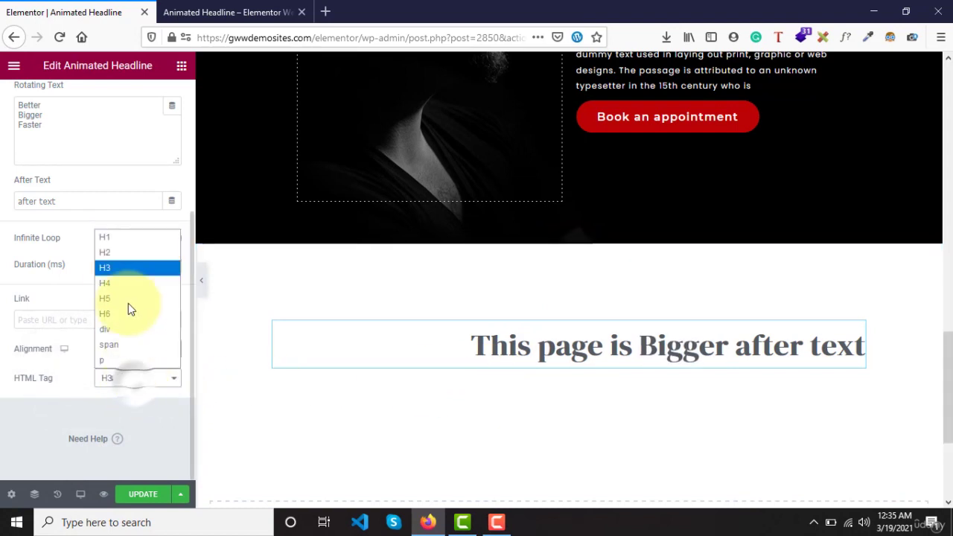
Review the rotating headline's content settings, from style and animation to link, alignment and HTML tag
scroll(121, 276, "up", 5)
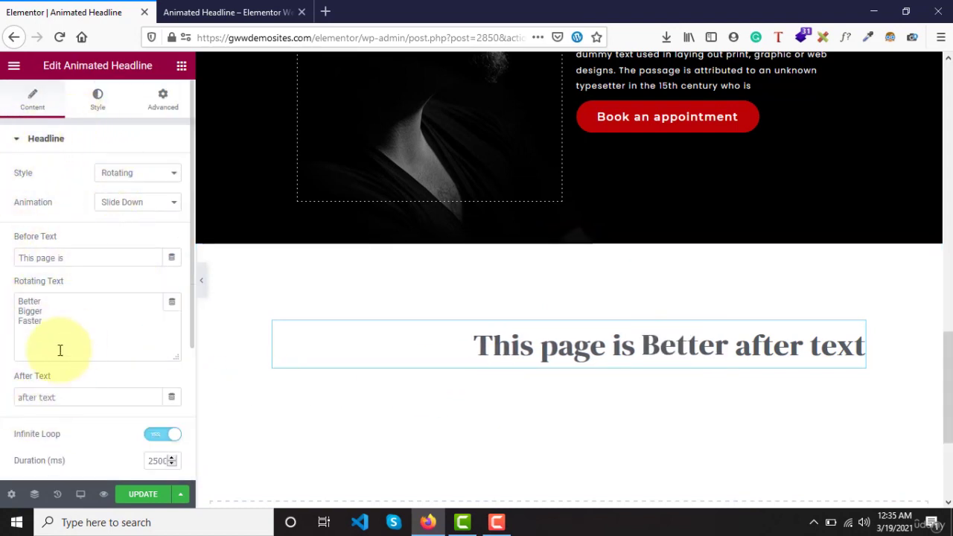
scroll(77, 340, "down", 2)
scroll(77, 340, "down", 1)
scroll(106, 206, "up", 5)
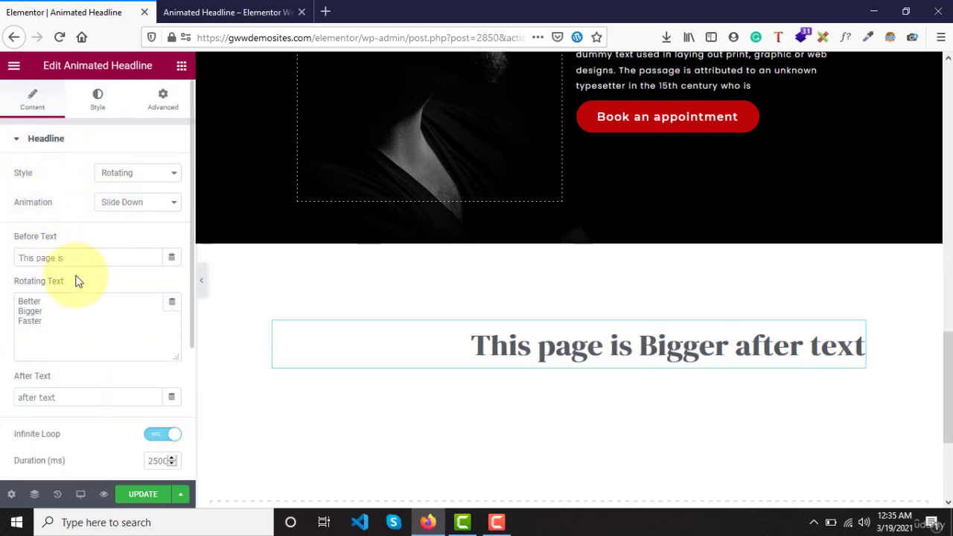
scroll(60, 260, "down", 1)
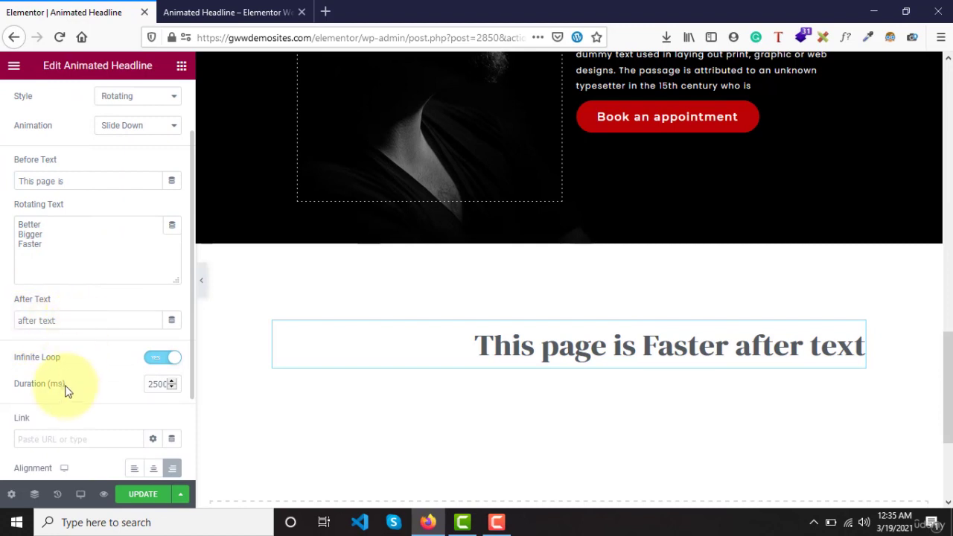
scroll(66, 392, "down", 1)
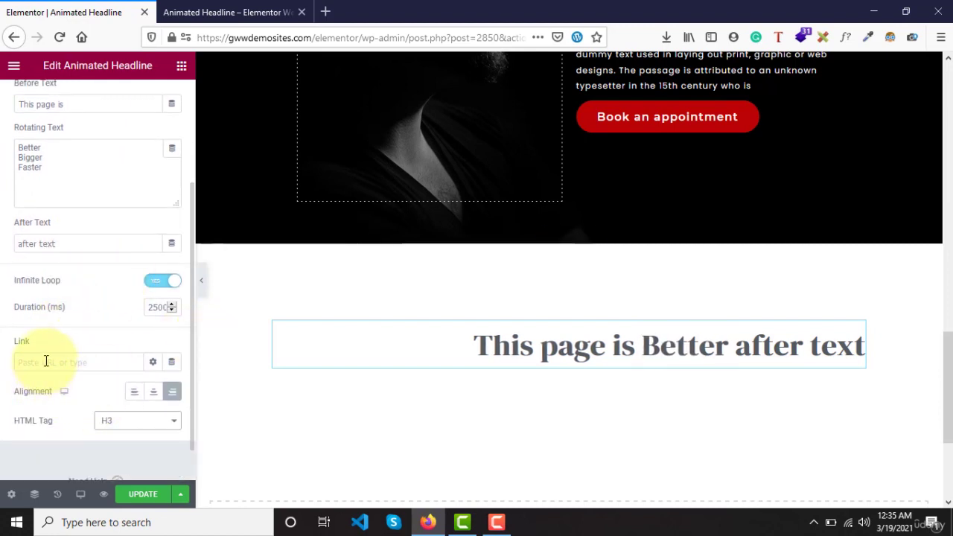
scroll(104, 313, "up", 2)
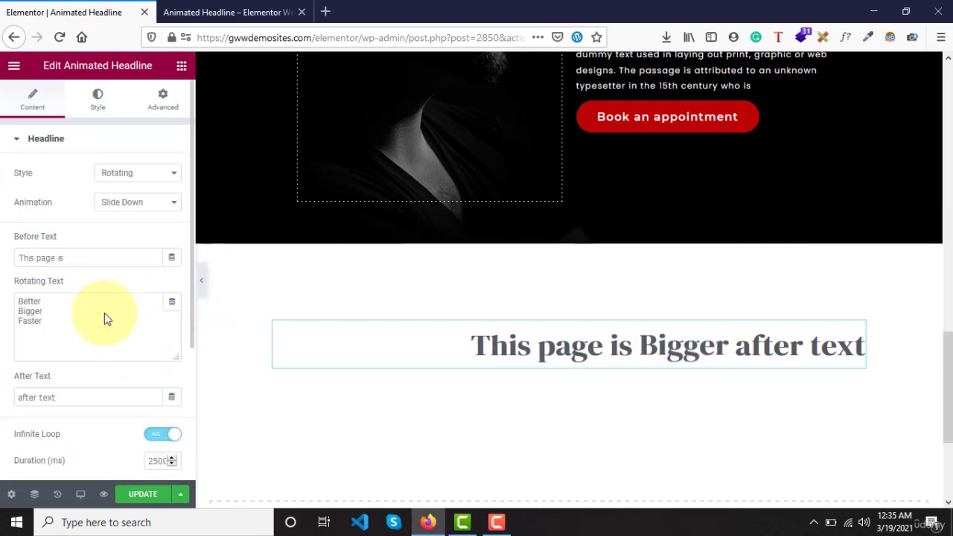
Set the headline's main text color to green #0B9007 in its style settings
left_click(93, 109)
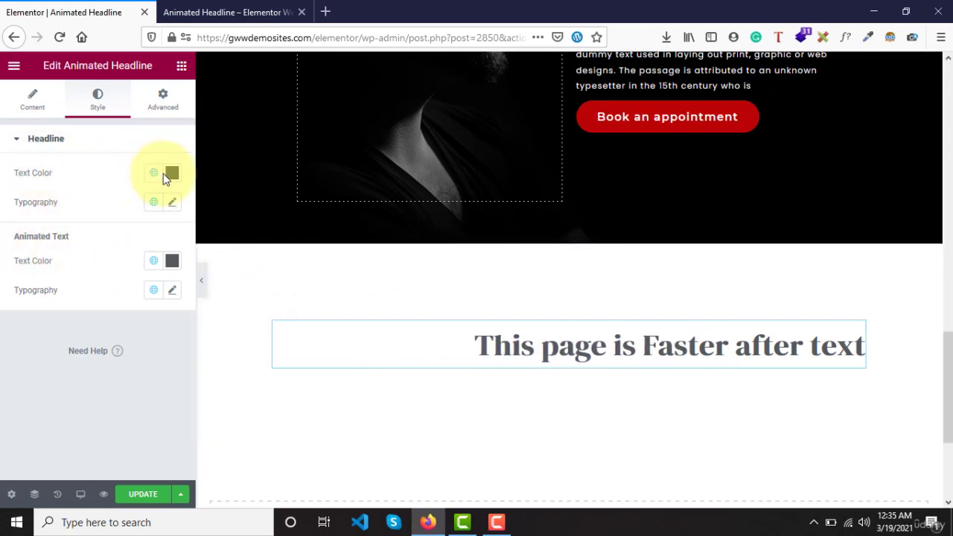
left_click_drag(147, 240, 133, 257)
left_click_drag(103, 352, 152, 352)
left_click_drag(149, 255, 252, 275)
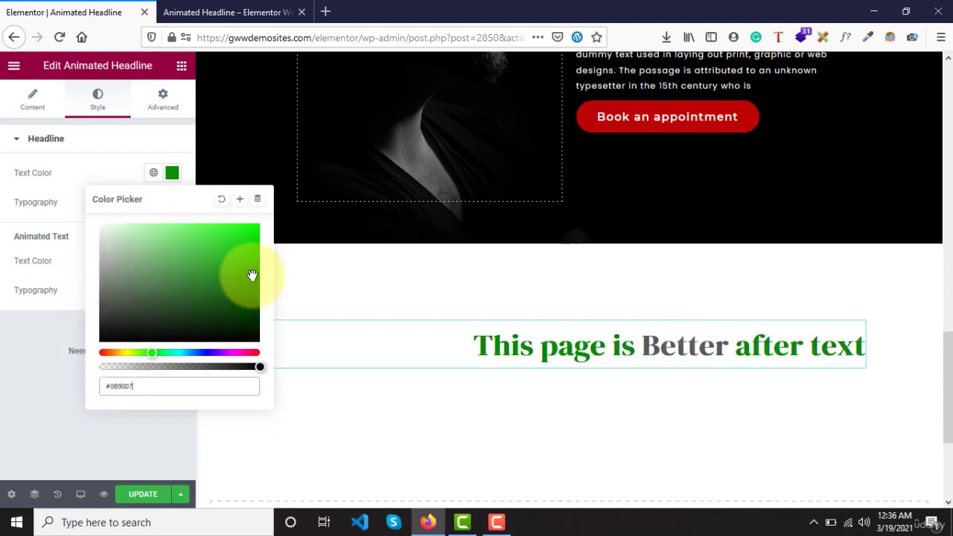
left_click(48, 196)
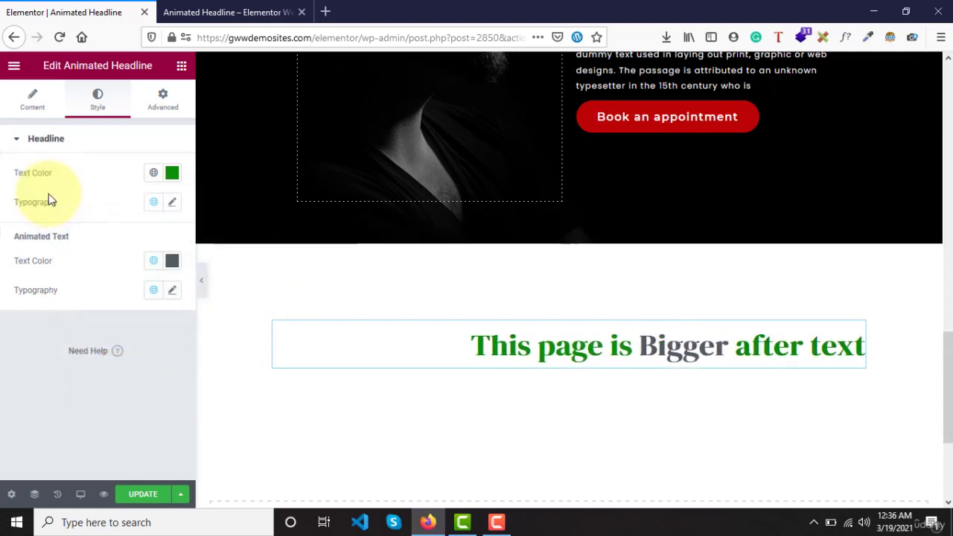
Set the animated text color of the headline to dark navy #0B203A
left_click(173, 264)
left_click_drag(170, 319, 229, 402)
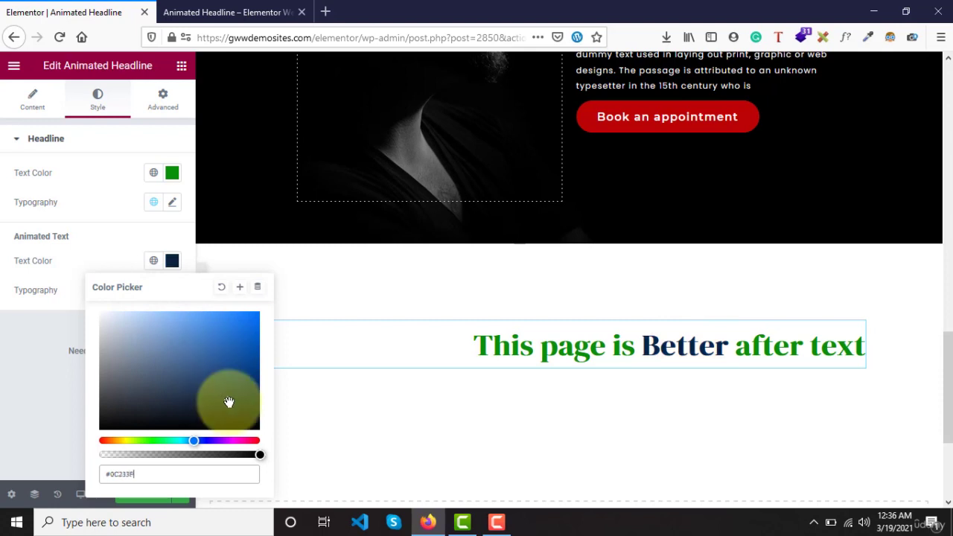
left_click(57, 226)
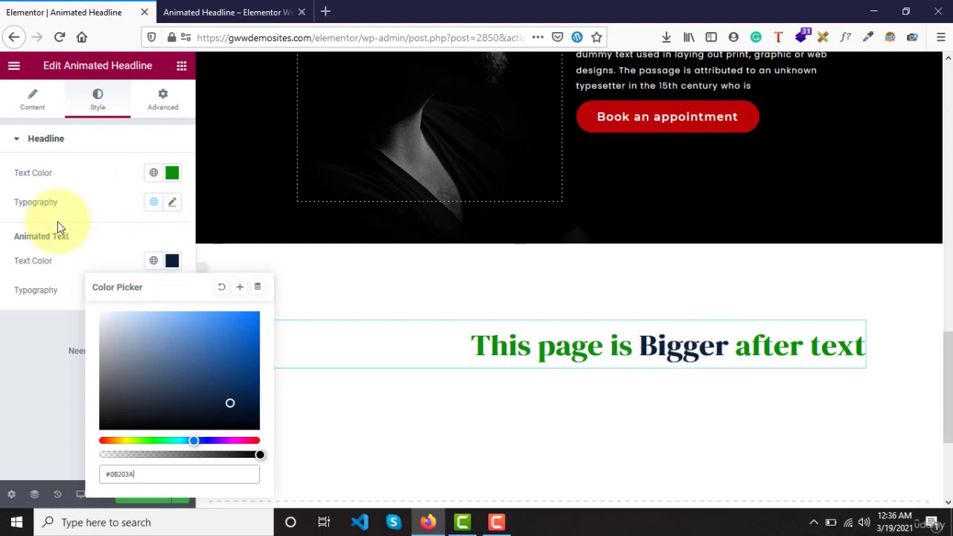
Change the animated headline's style to Highlighted
left_click(37, 112)
left_click(155, 175)
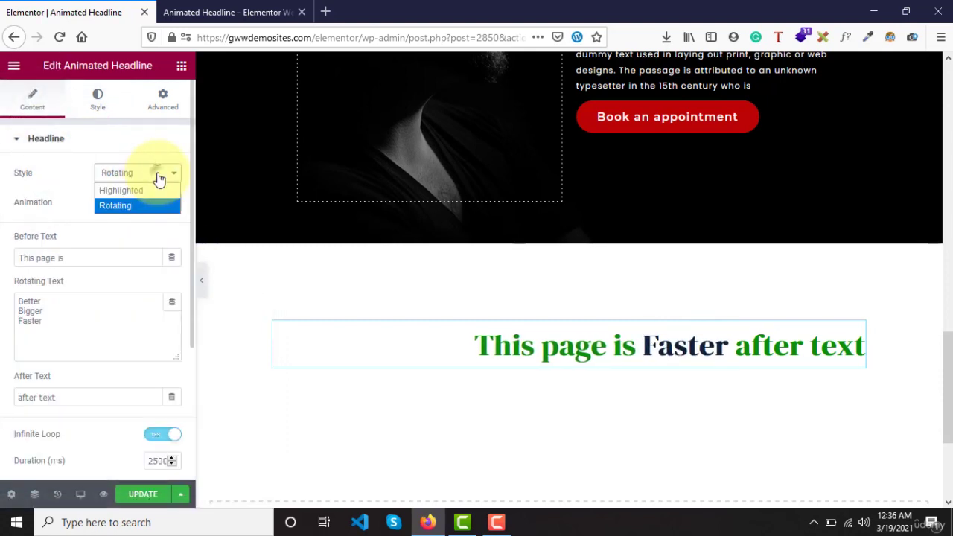
left_click(112, 189)
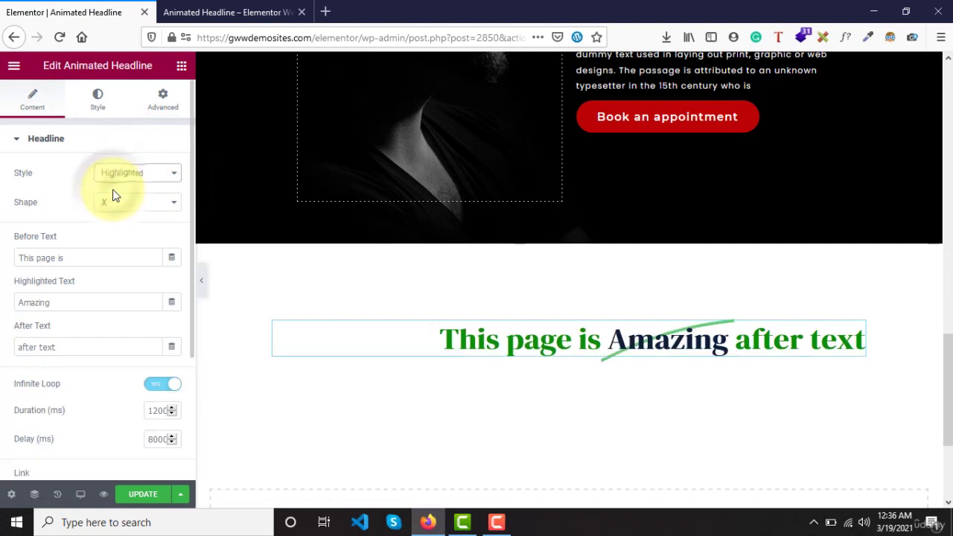
Style the highlight shape with the grey-green color #748D76 and a width of 18
left_click(89, 105)
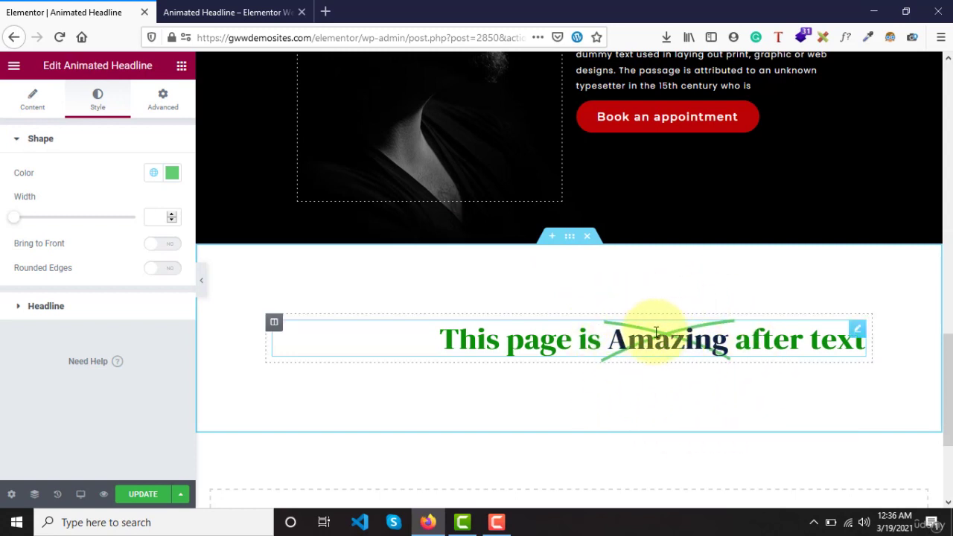
left_click(172, 174)
left_click_drag(163, 255, 126, 276)
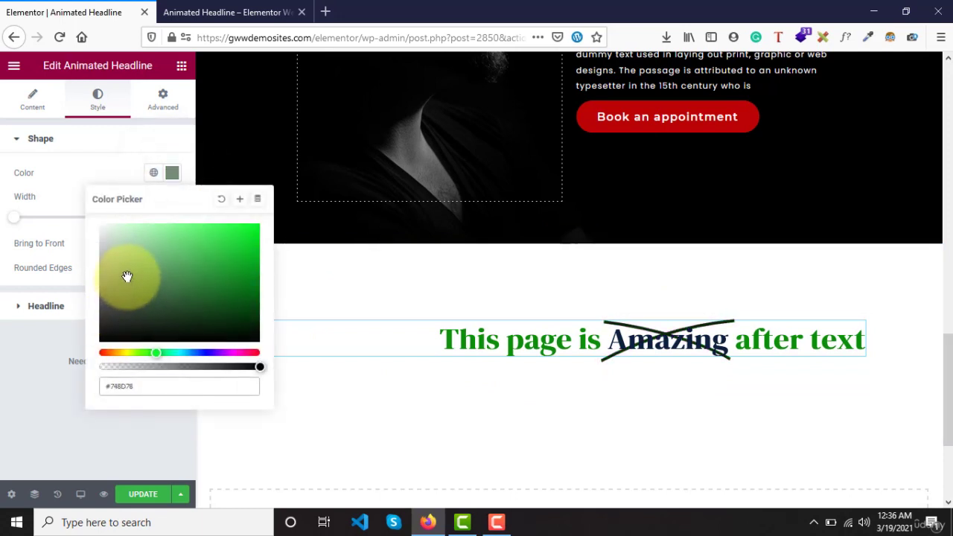
left_click(21, 170)
left_click_drag(9, 219, 114, 217)
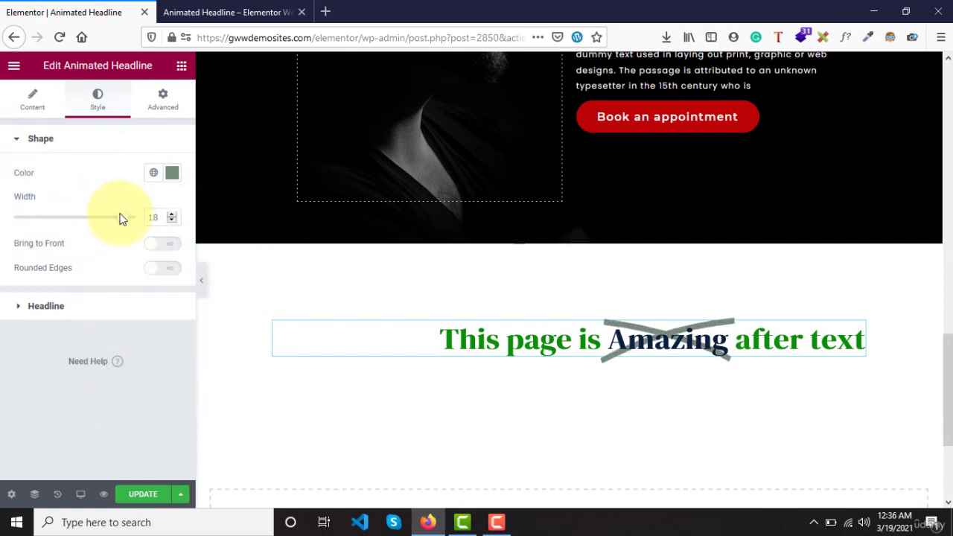
Compare the highlight shape with Bring to Front on and off, and leave Bring to Front and Rounded Edges enabled
left_click(161, 246)
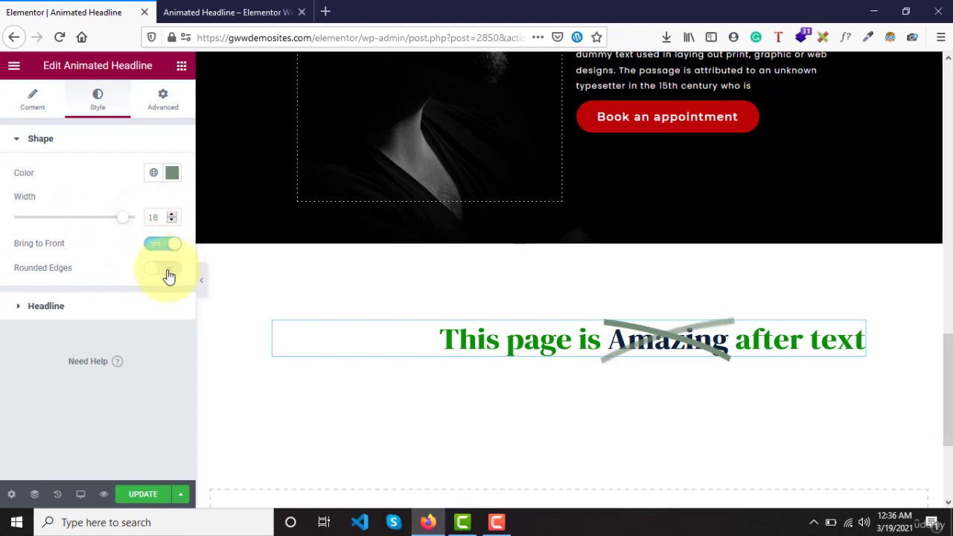
left_click(156, 247)
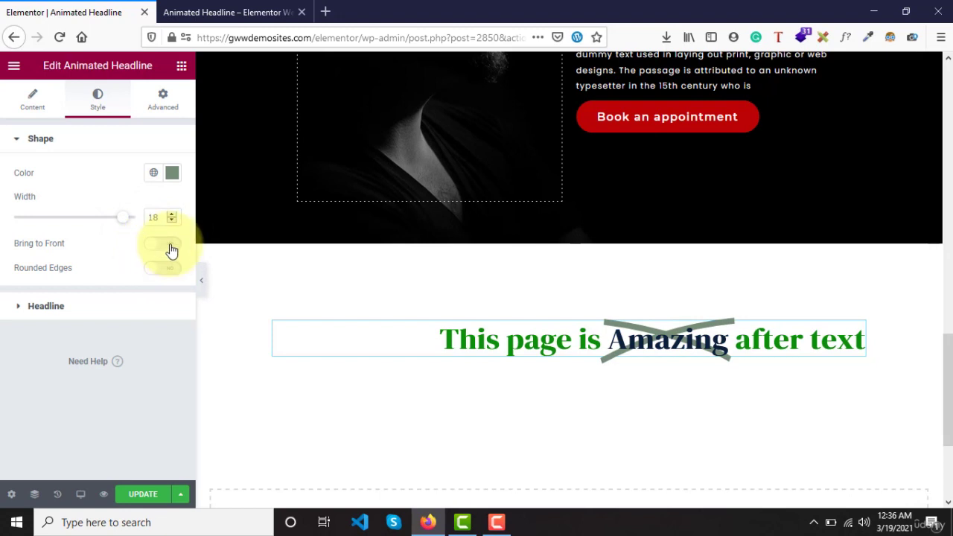
left_click(170, 249)
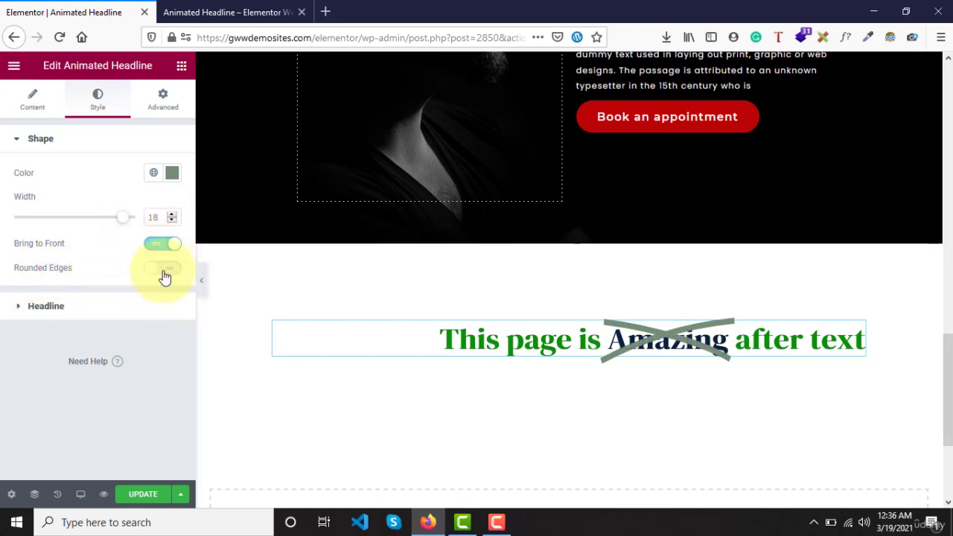
left_click(164, 276)
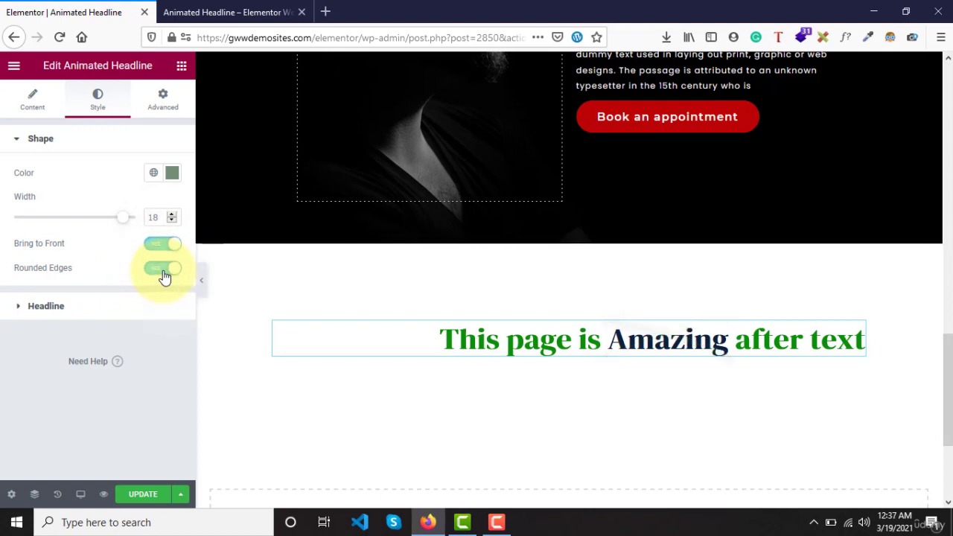
left_click(164, 276)
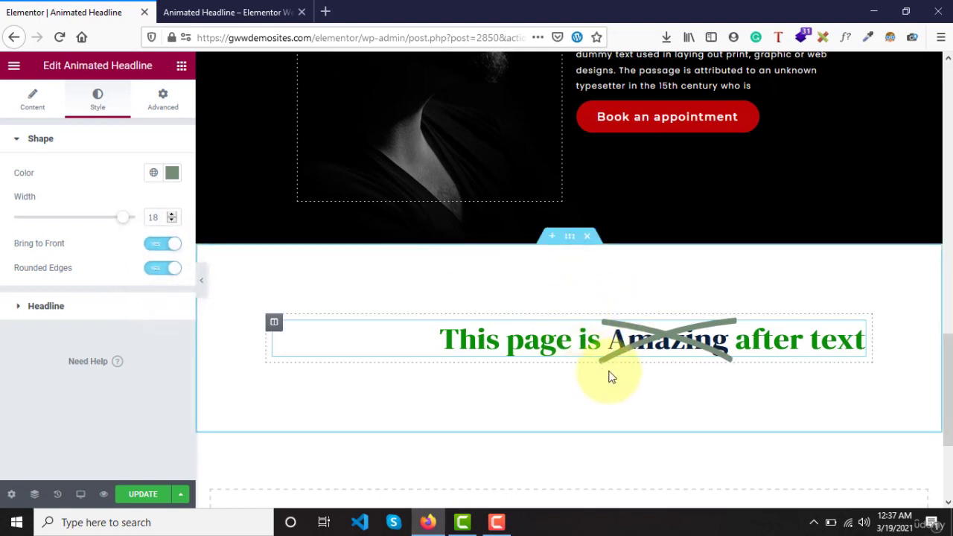
Review the headline's text color and typography settings, and center-align the highlighted headline
left_click(101, 313)
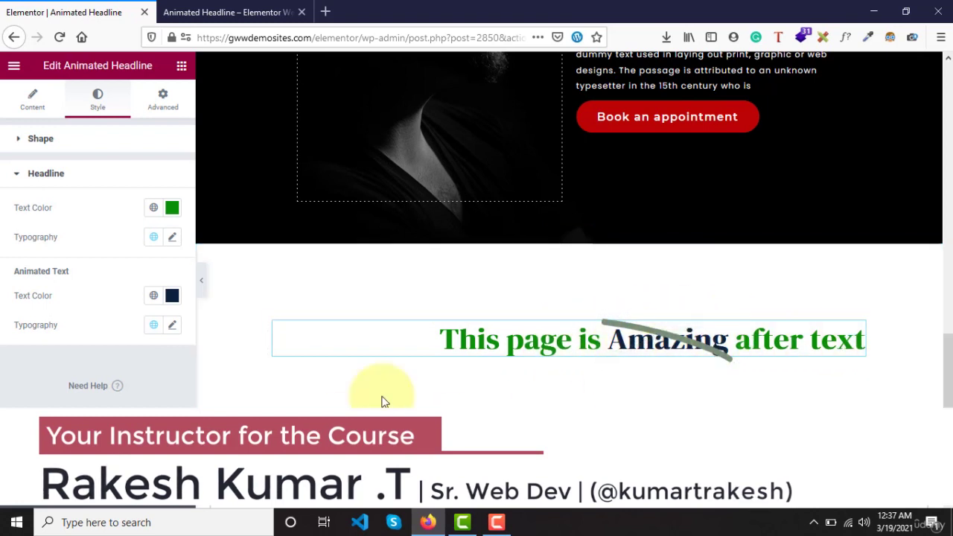
left_click(37, 108)
scroll(60, 165, "down", 3)
scroll(539, 381, "up", 1)
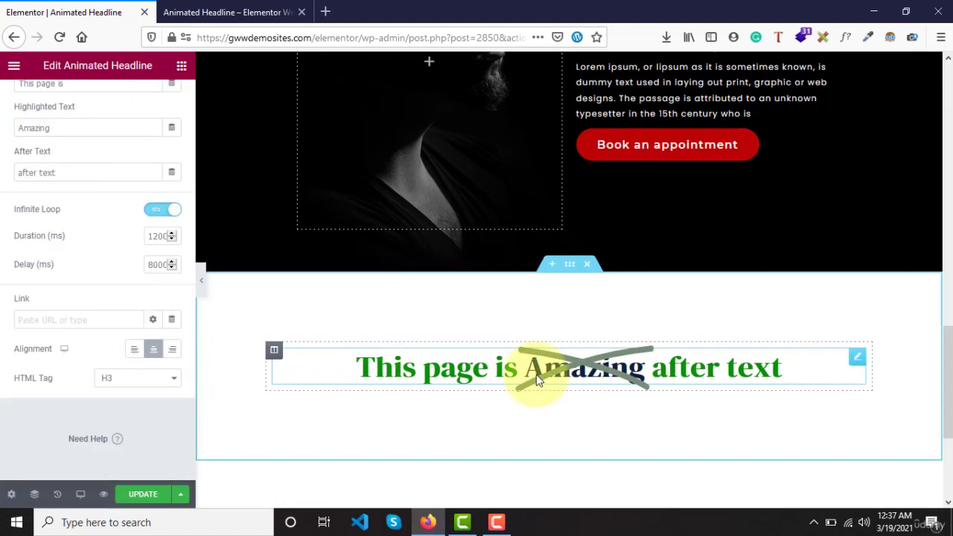